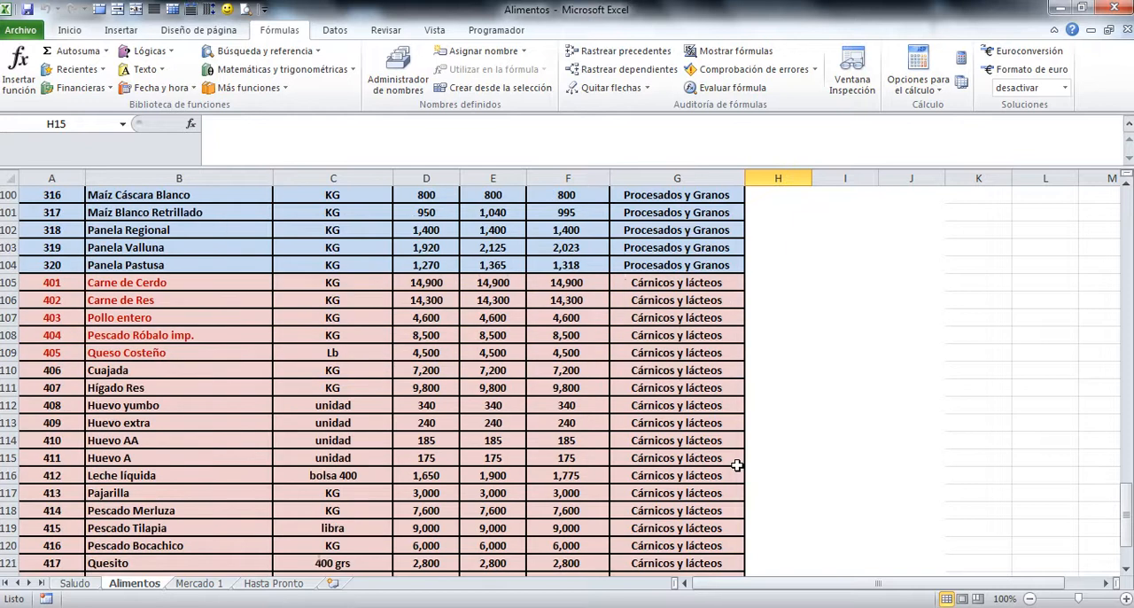
pyautogui.scroll(-3, 737, 465)
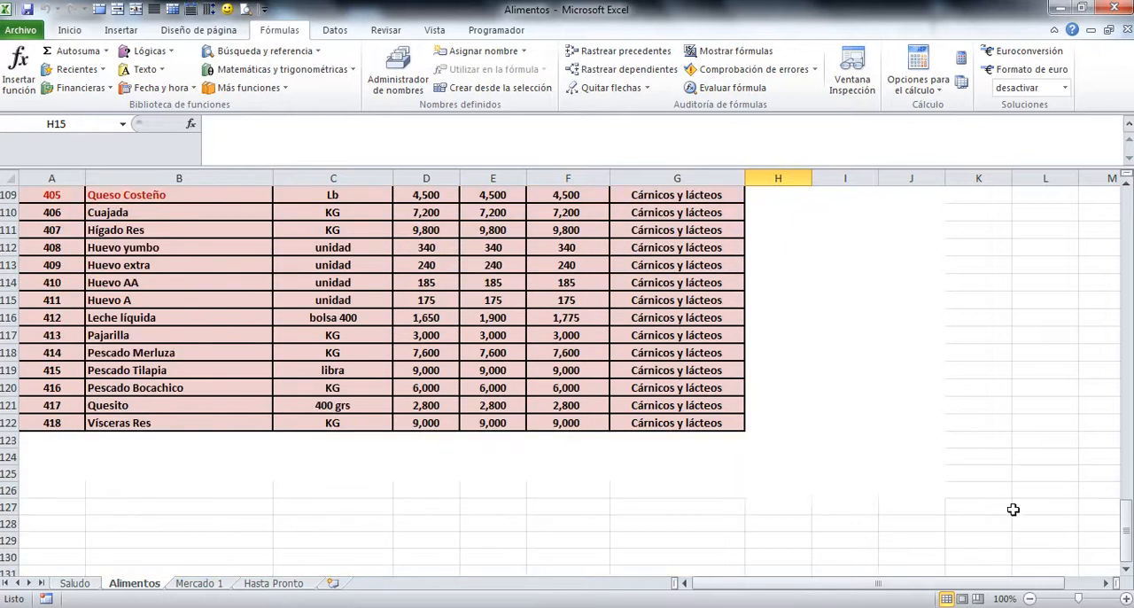
# Step: Review the food price list on the Alimentos sheet and compare it with the Mercado 1 table and its Consultav argument notes
pyautogui.moveTo(1126, 544); pyautogui.dragTo(1077, 248)
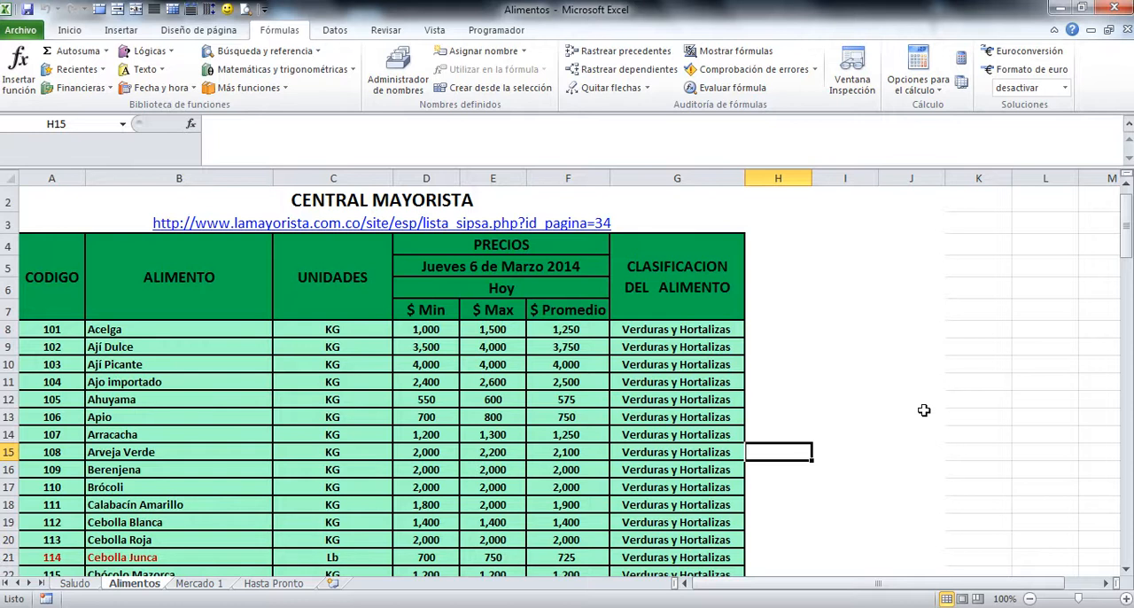
pyautogui.scroll(1, 923, 416)
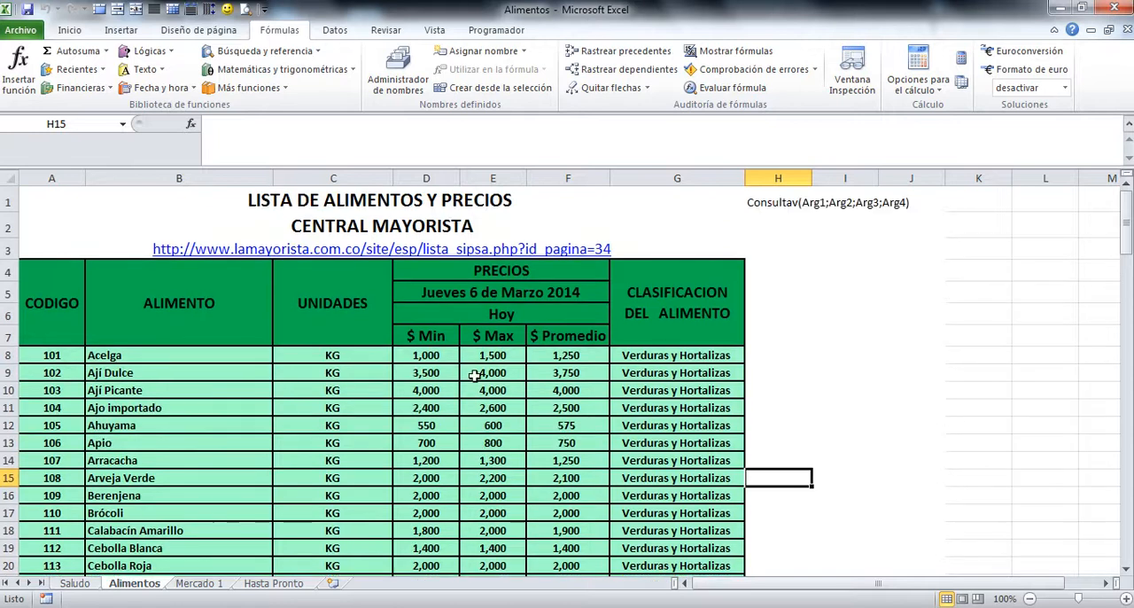
pyautogui.click(198, 583)
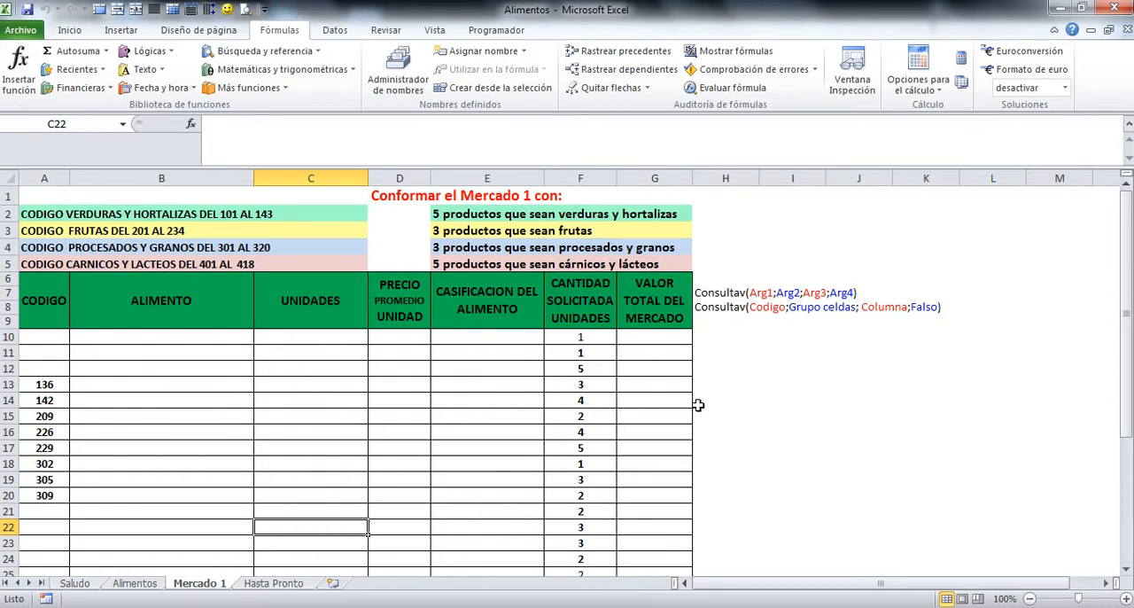
pyautogui.click(746, 293)
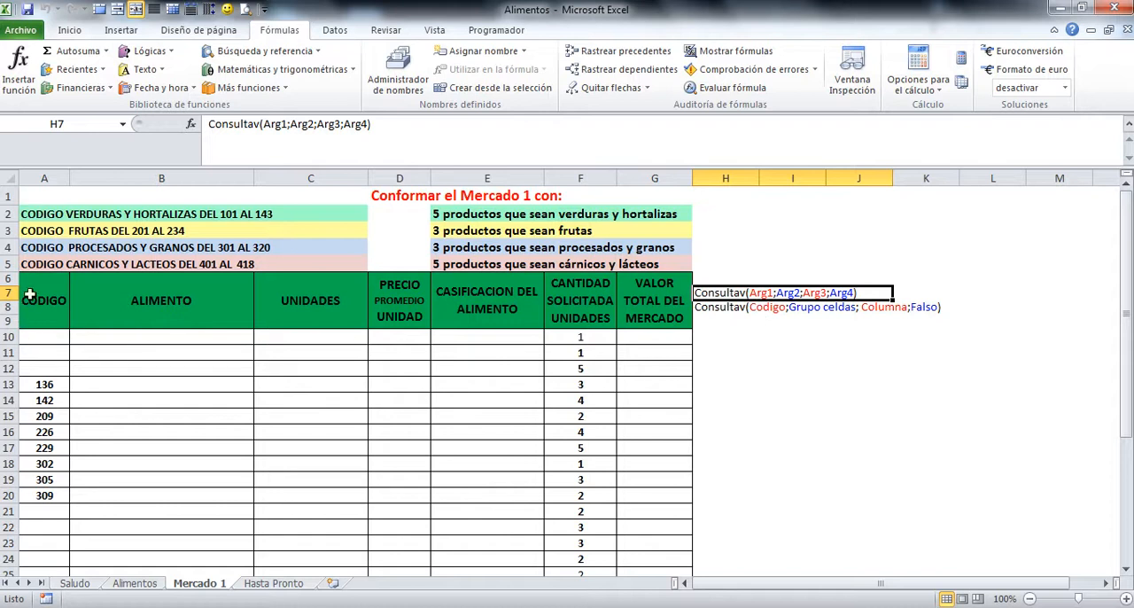
pyautogui.click(45, 542)
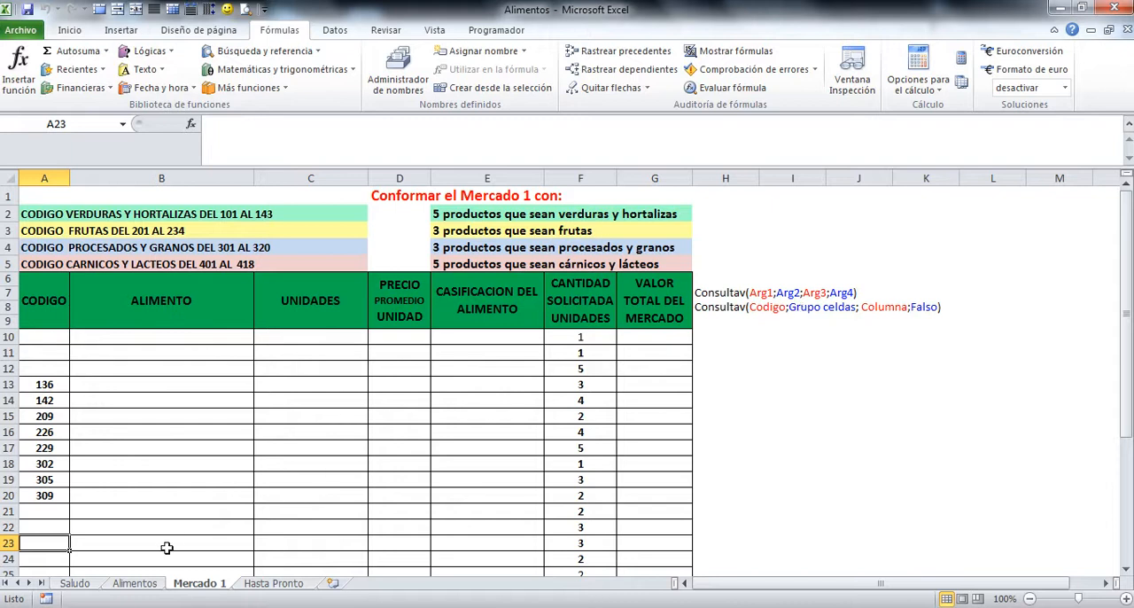
pyautogui.click(135, 584)
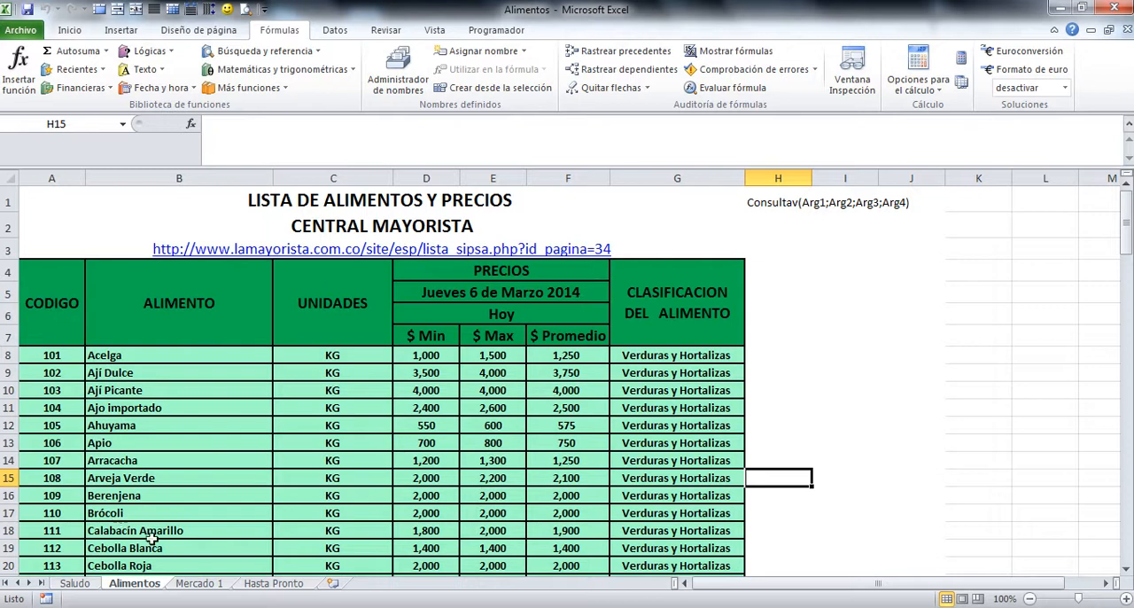
pyautogui.click(200, 583)
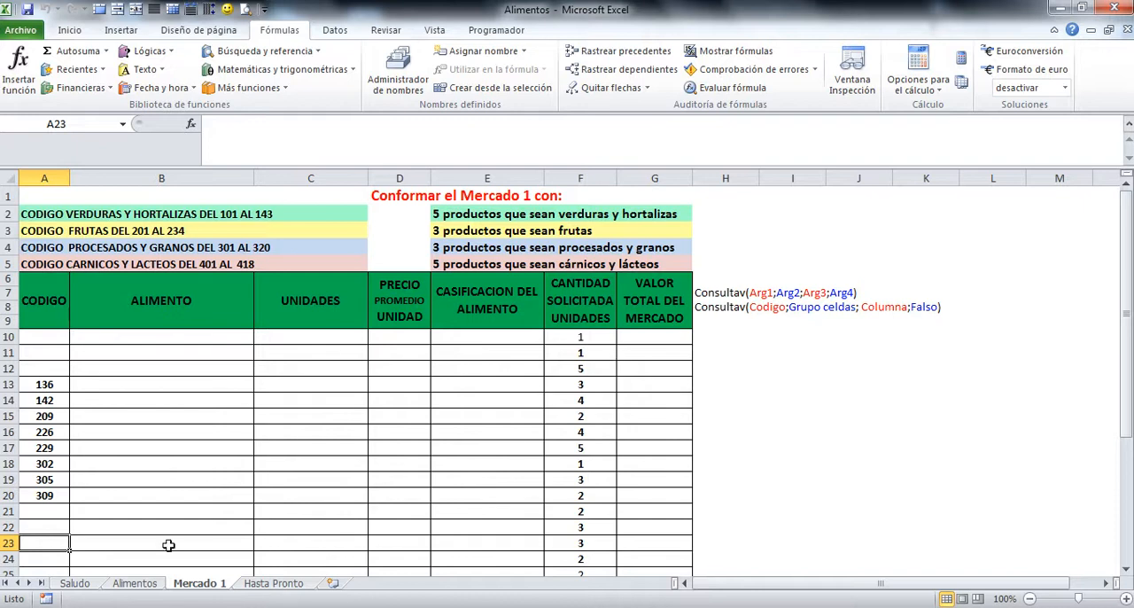
pyautogui.click(125, 583)
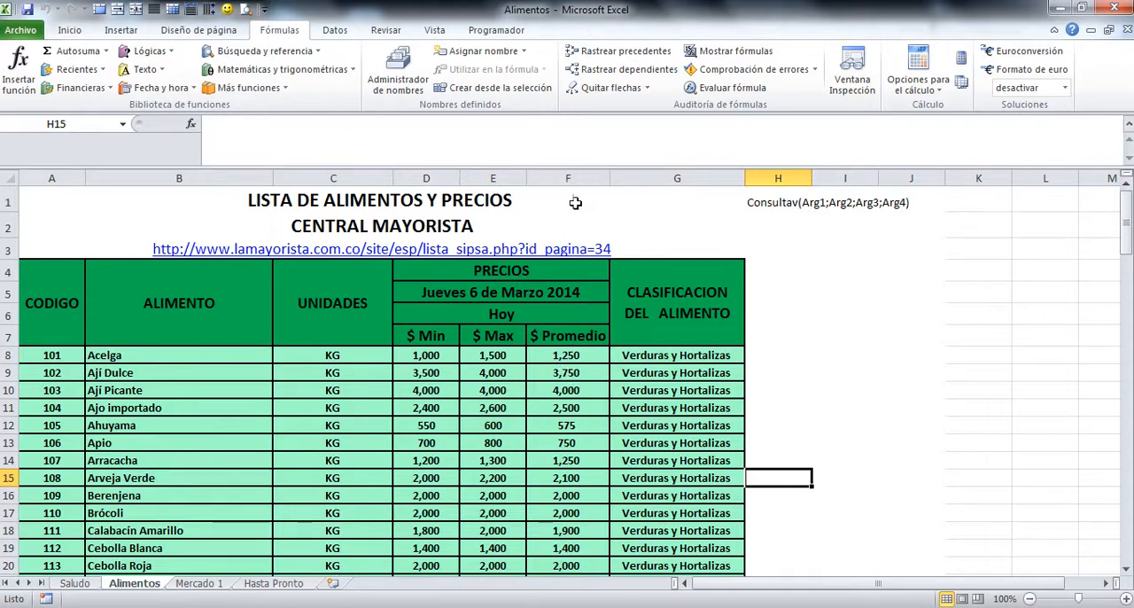
pyautogui.moveTo(672, 395); pyautogui.dragTo(669, 451)
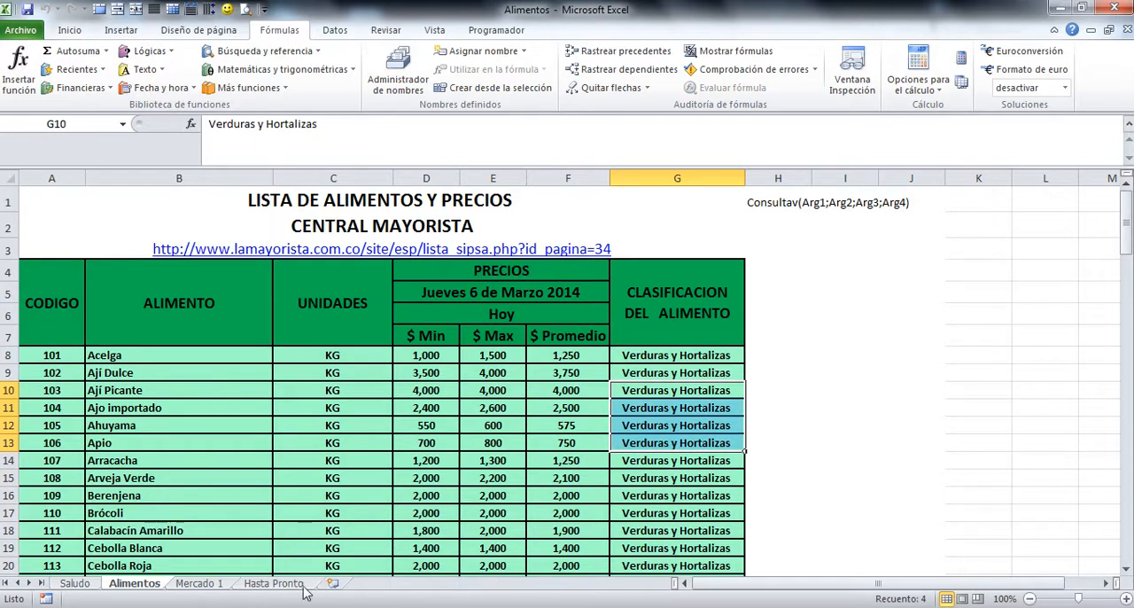
pyautogui.click(202, 583)
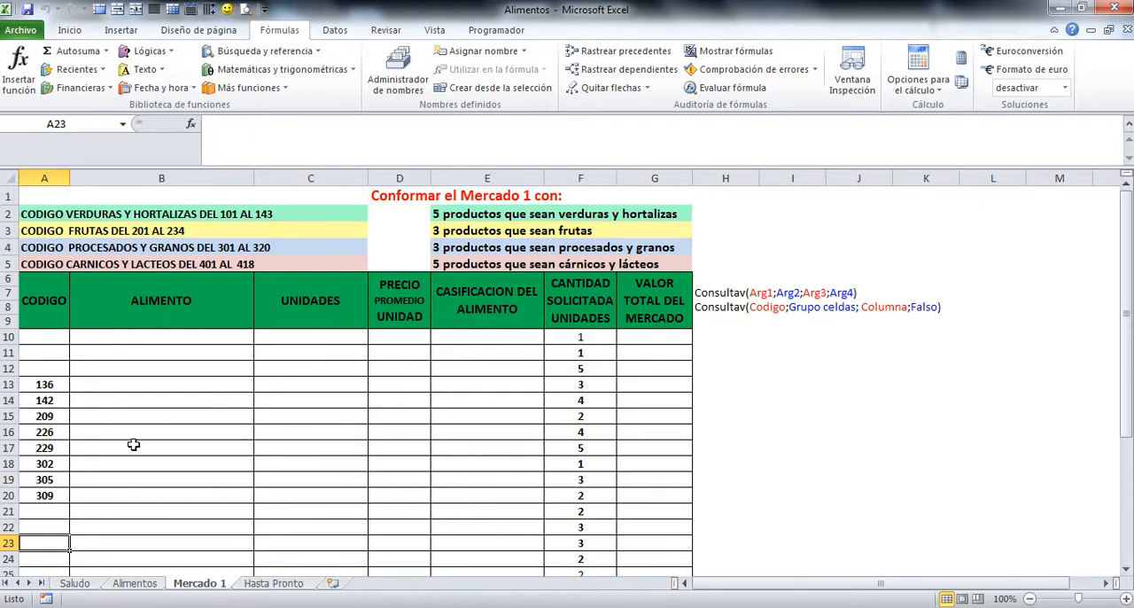
pyautogui.click(49, 383)
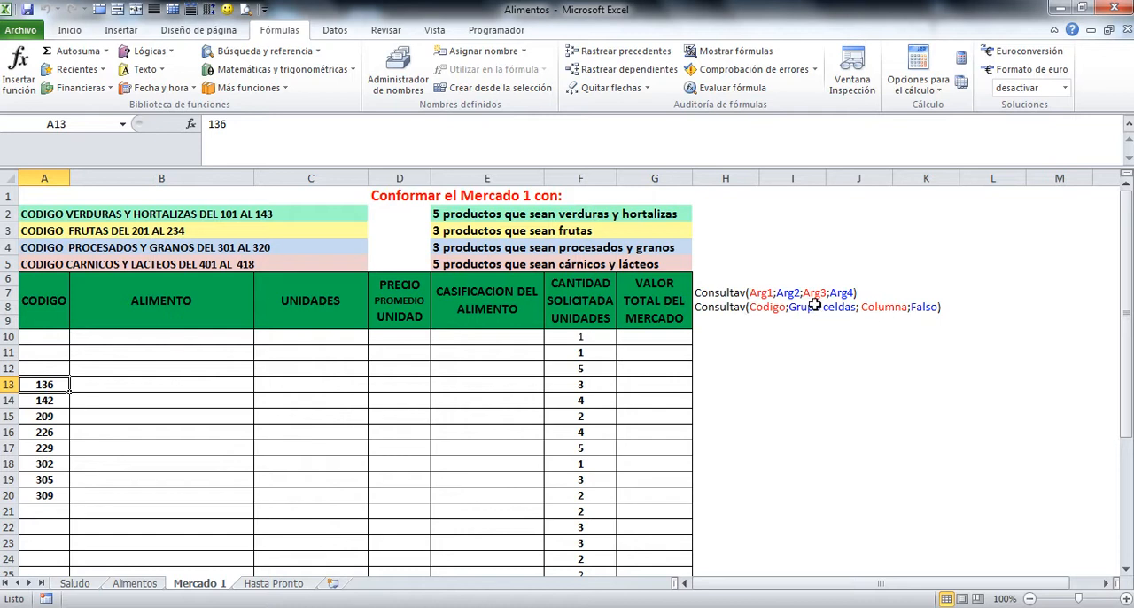
# Step: Define the workbook-wide name grupoalimentos for columns A to G of the Alimentos sheet and check it in the name manager
pyautogui.click(135, 583)
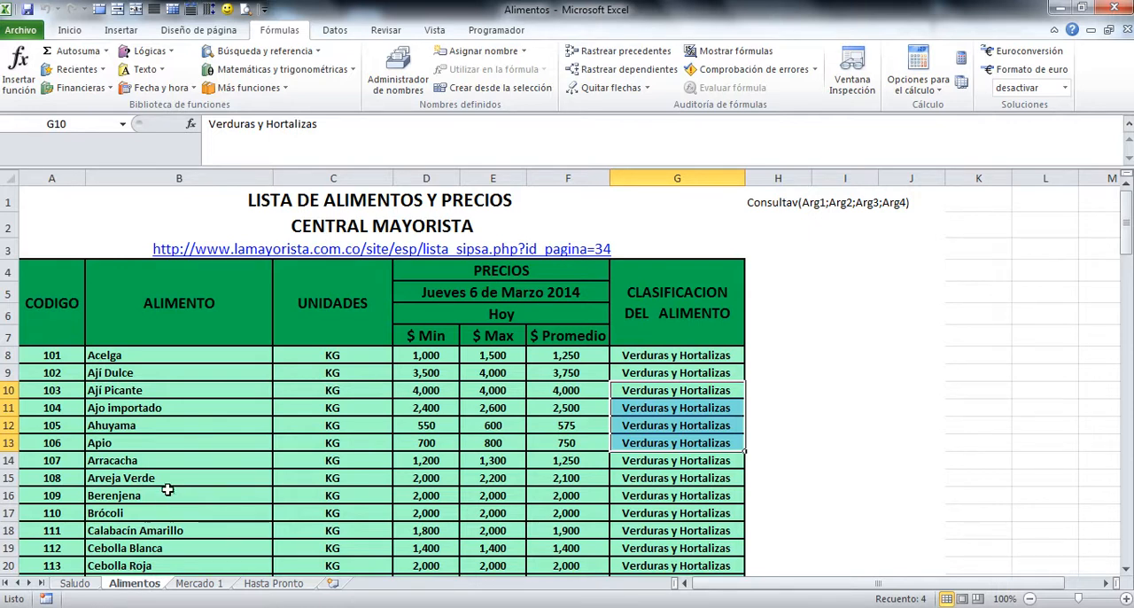
pyautogui.click(78, 174)
pyautogui.moveTo(78, 173); pyautogui.dragTo(652, 198)
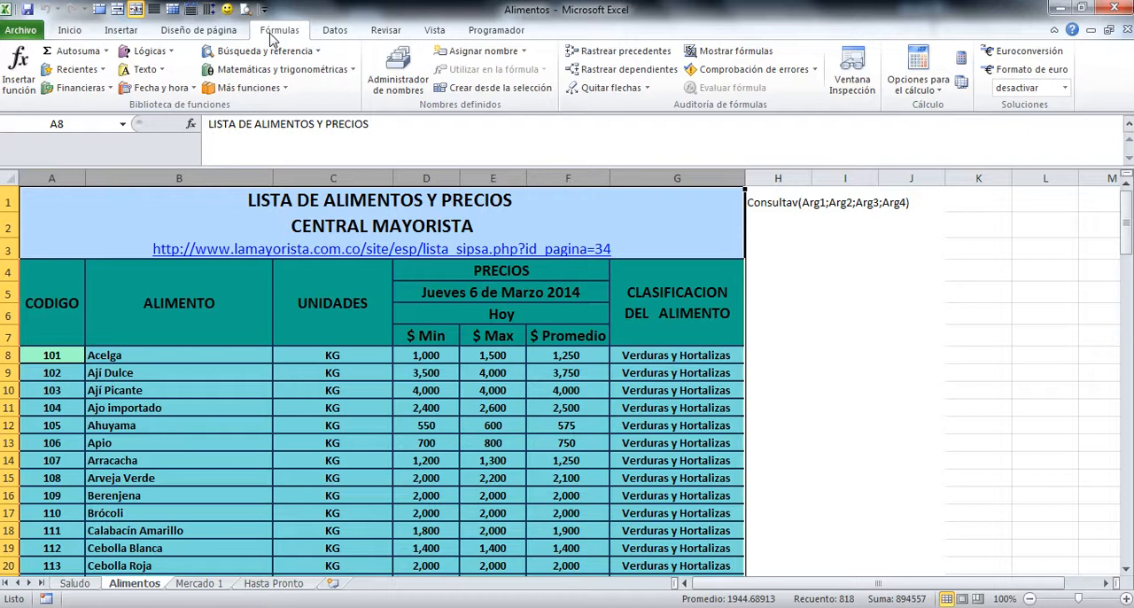
pyautogui.click(211, 35)
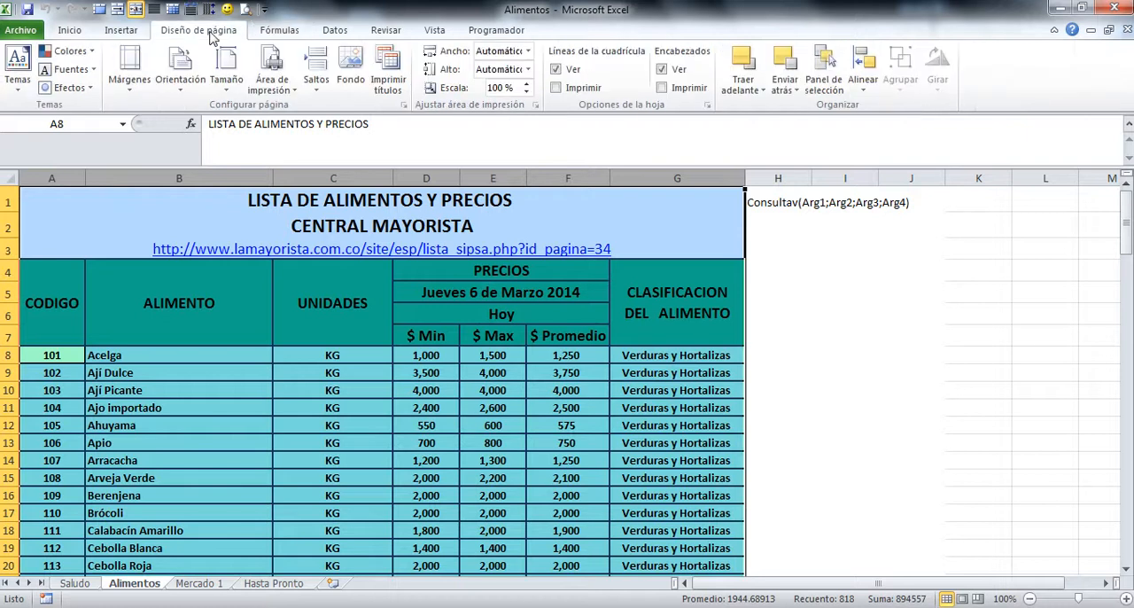
pyautogui.click(283, 34)
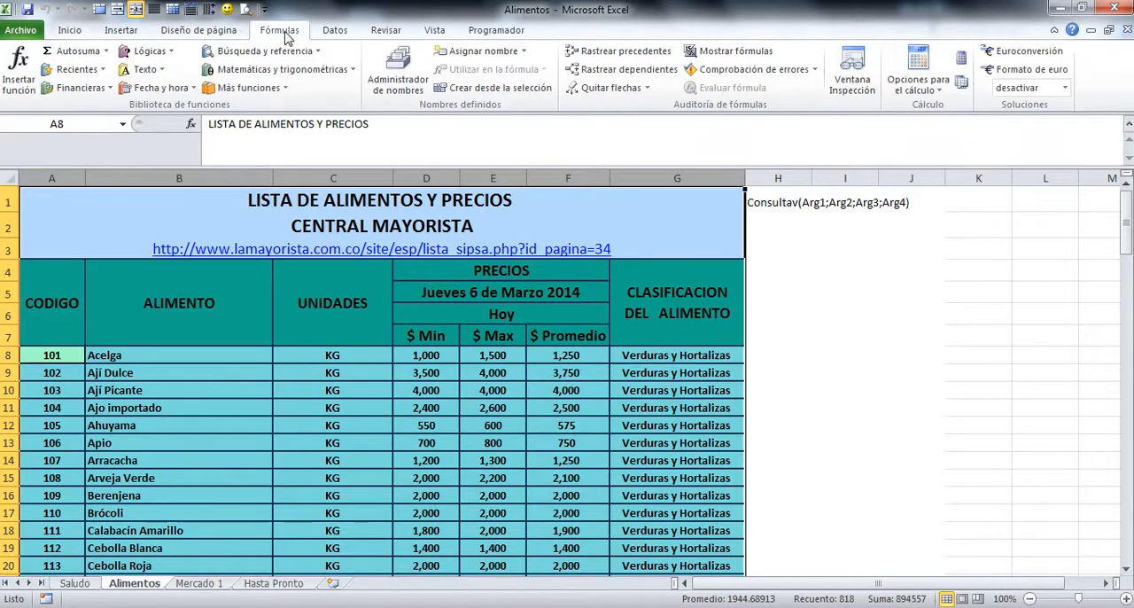
pyautogui.click(524, 51)
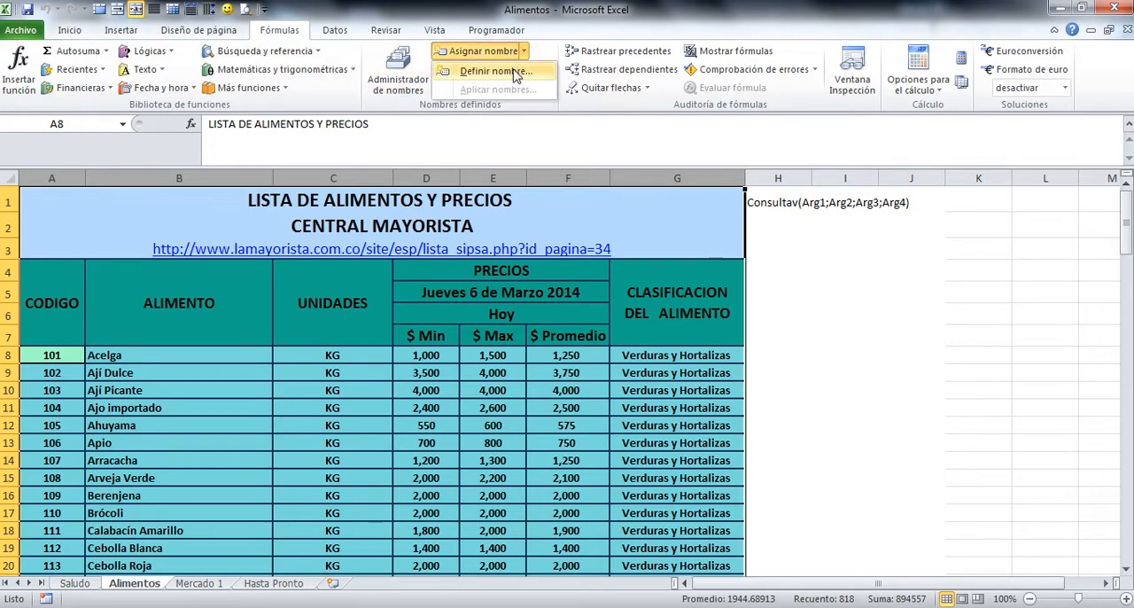
pyautogui.click(513, 72)
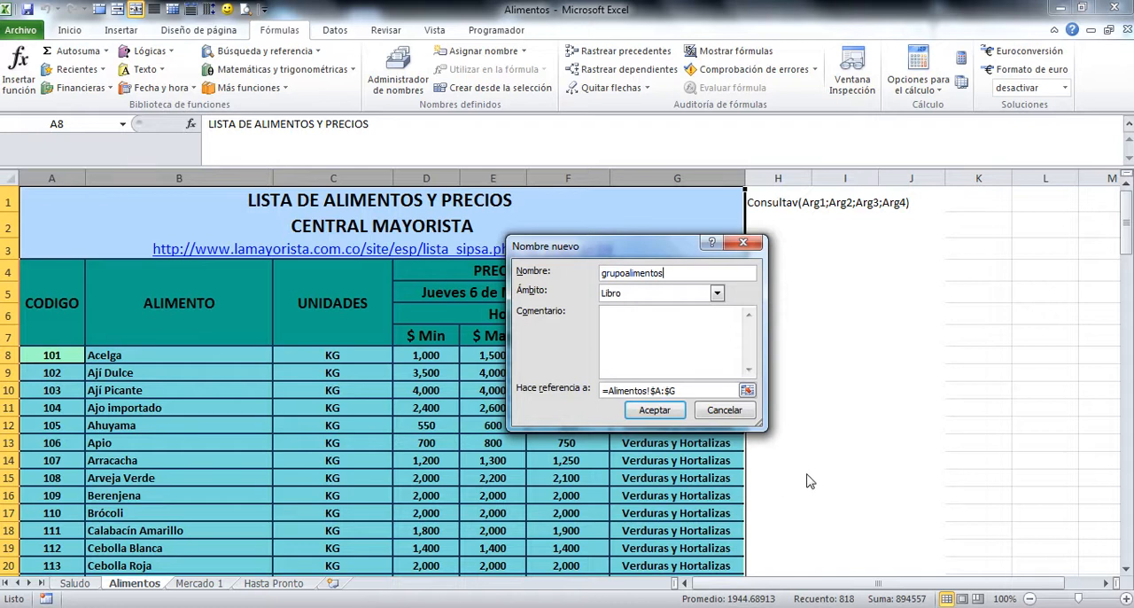
pyautogui.click(654, 410)
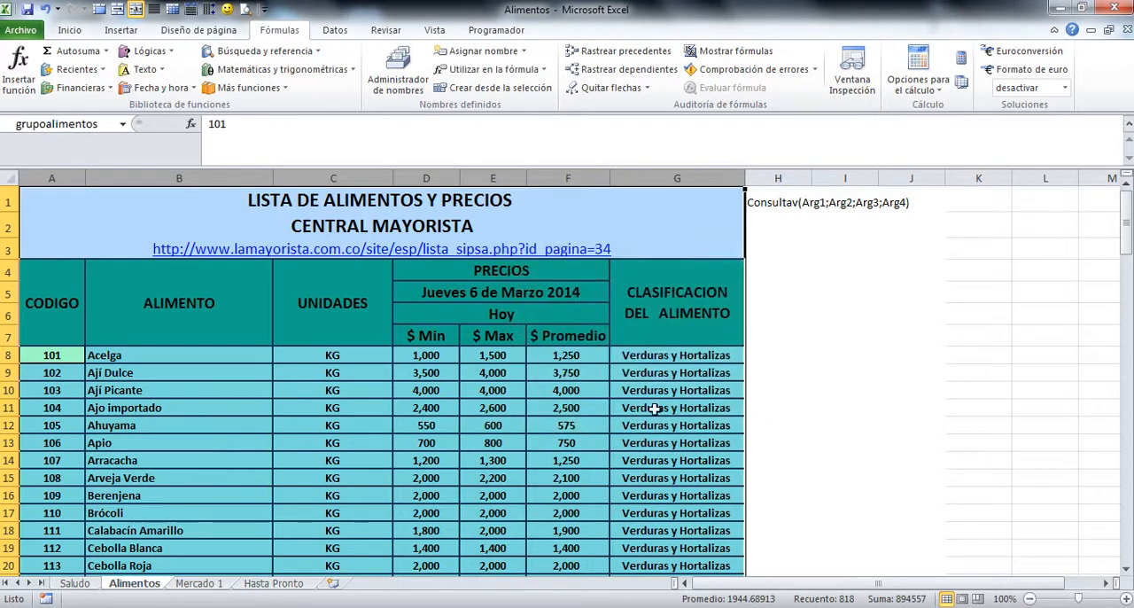
pyautogui.click(395, 84)
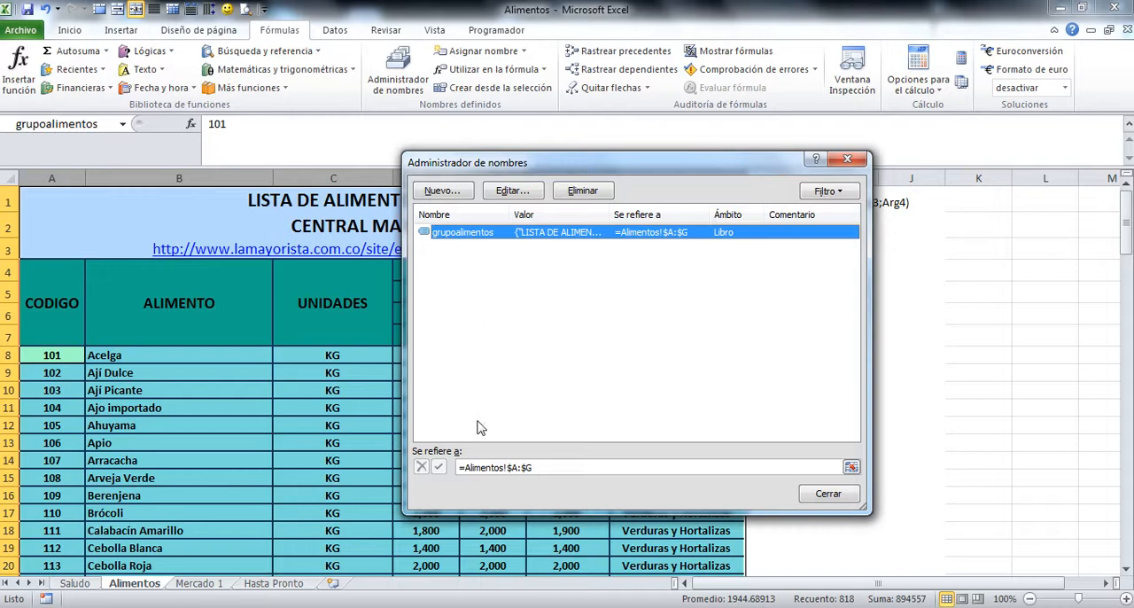
pyautogui.click(835, 498)
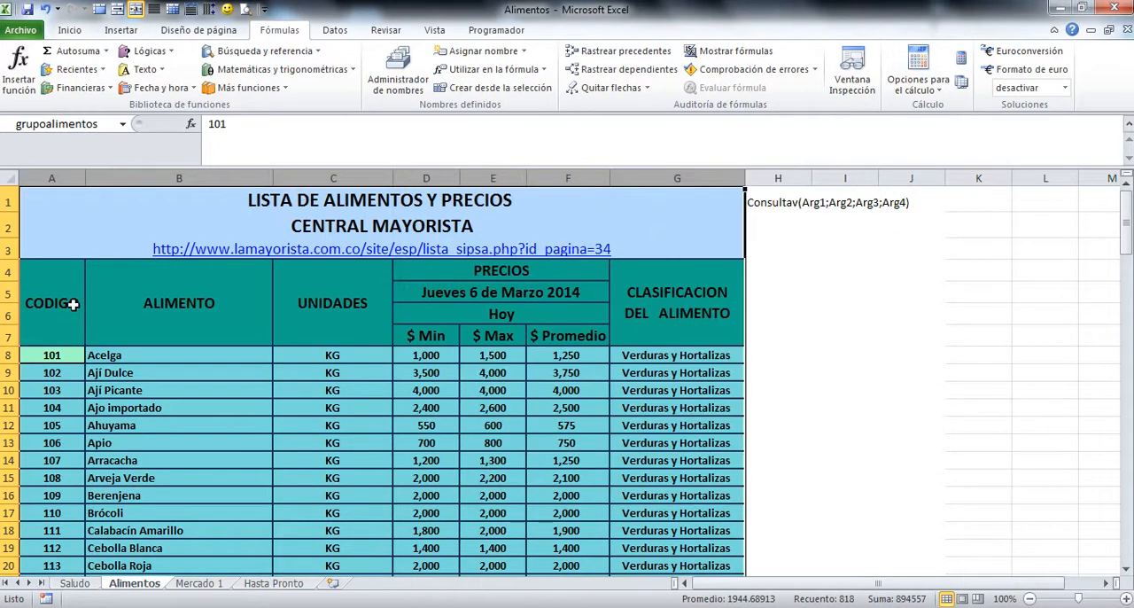
# Step: In cell A10 of Mercado 1, enter a formula referencing the Cebolla Junca code 114 in cell A21 of Alimentos
pyautogui.click(199, 584)
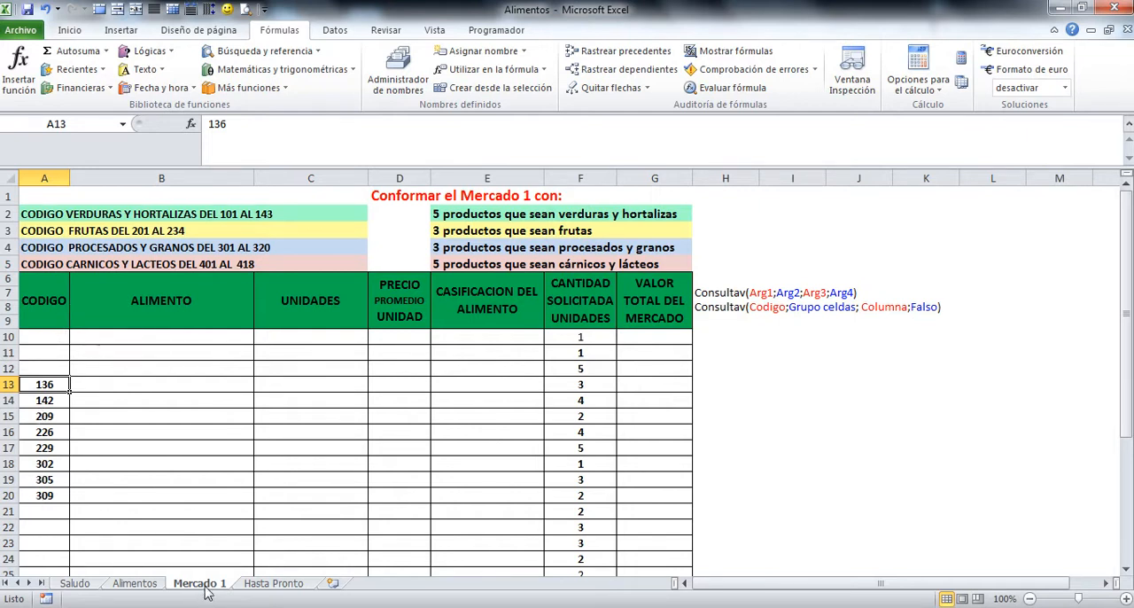
pyautogui.click(45, 337)
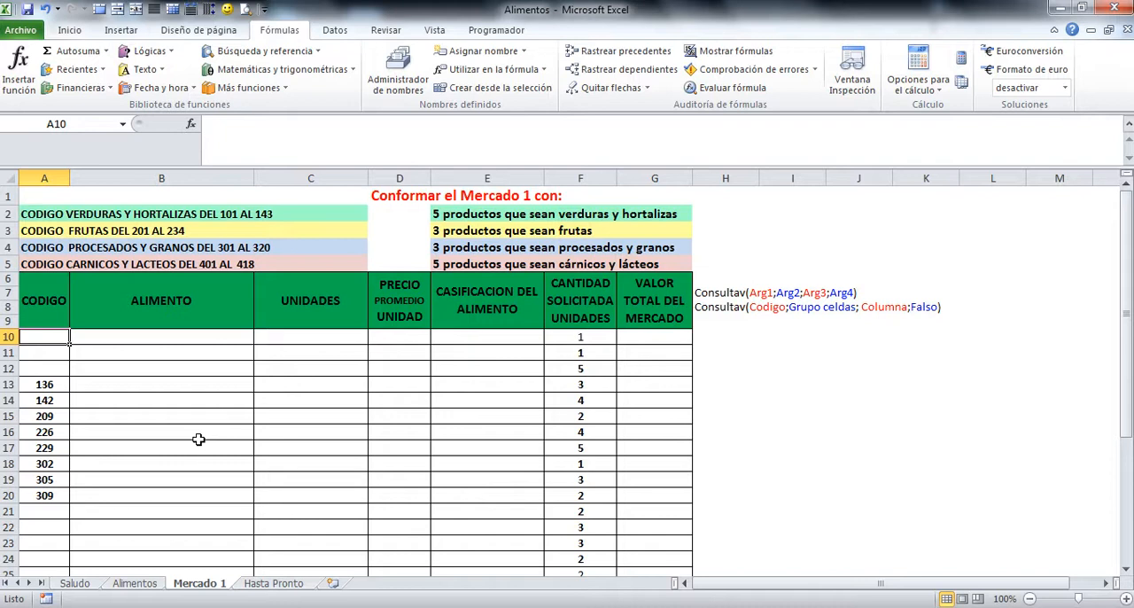
pyautogui.write('=')
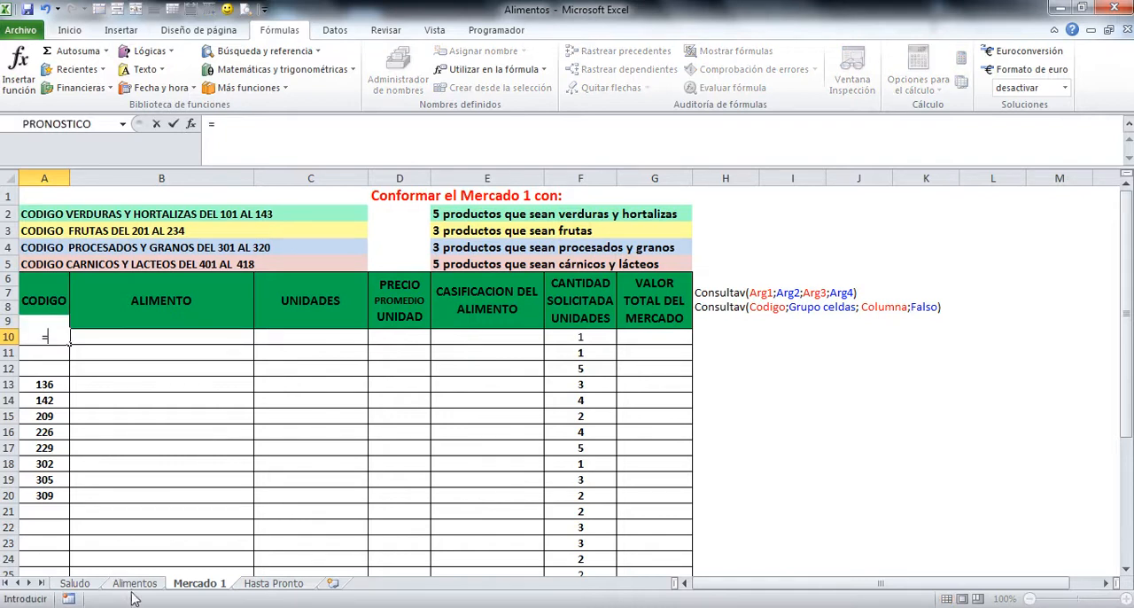
pyautogui.click(133, 583)
pyautogui.scroll(-2, 161, 549)
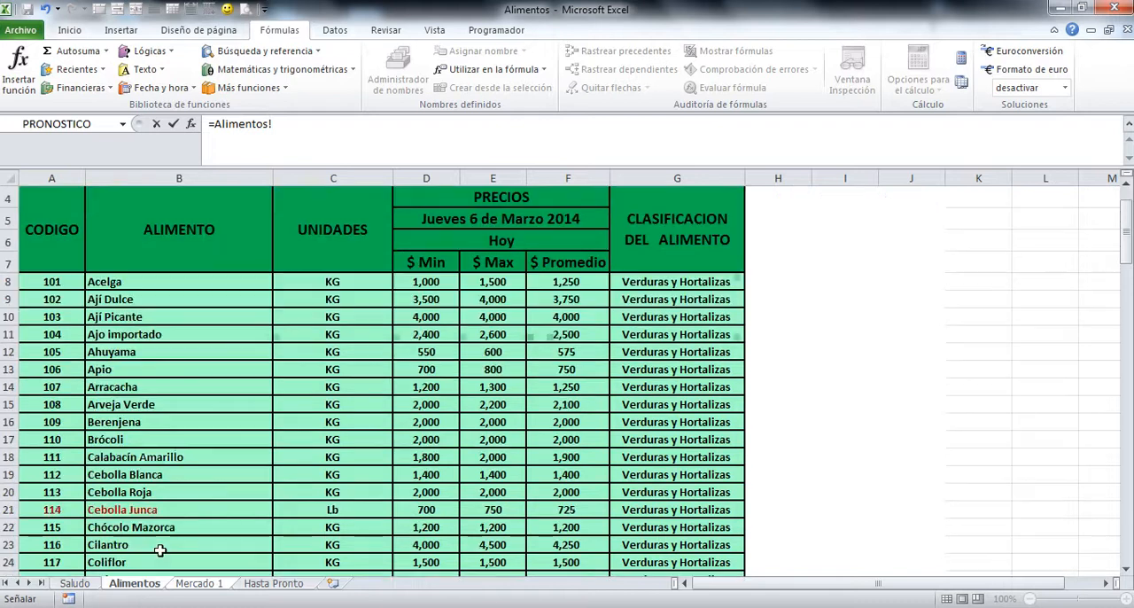
pyautogui.scroll(-1, 161, 549)
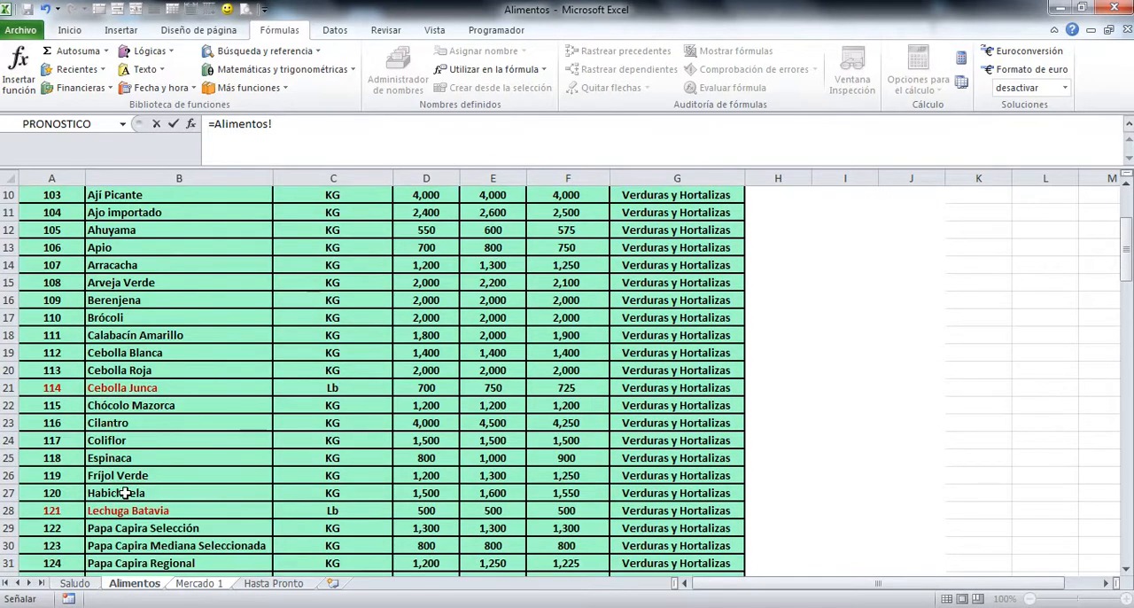
pyautogui.click(51, 387)
pyautogui.press('Return')
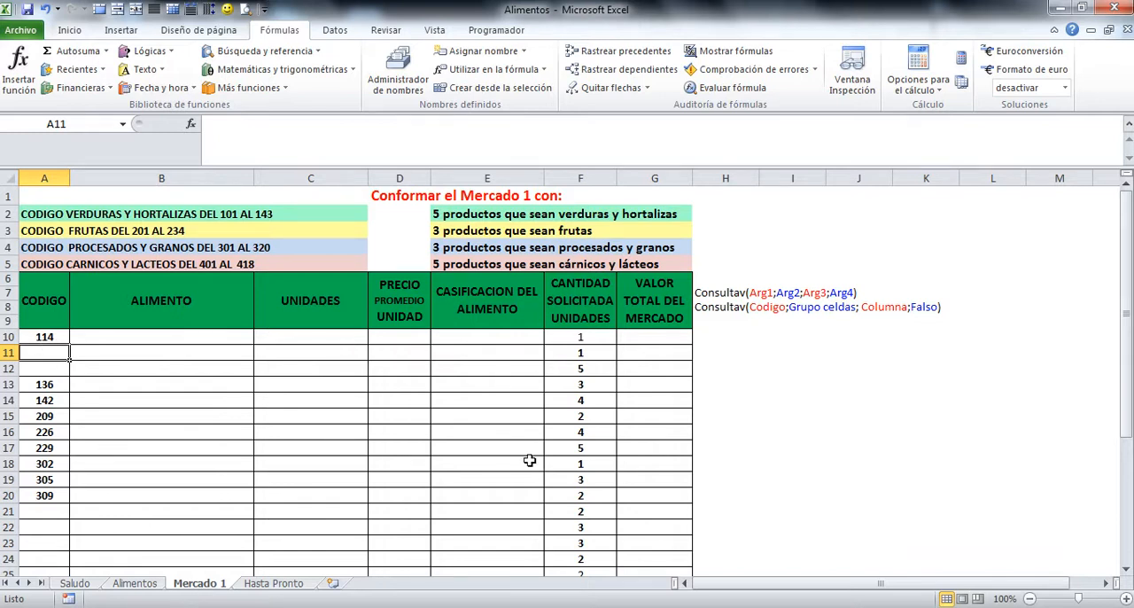
# Step: In cell A11 of Mercado 1, enter a formula referencing the Lechuga Batavia code 121 in cell A28 of Alimentos
pyautogui.write('=')
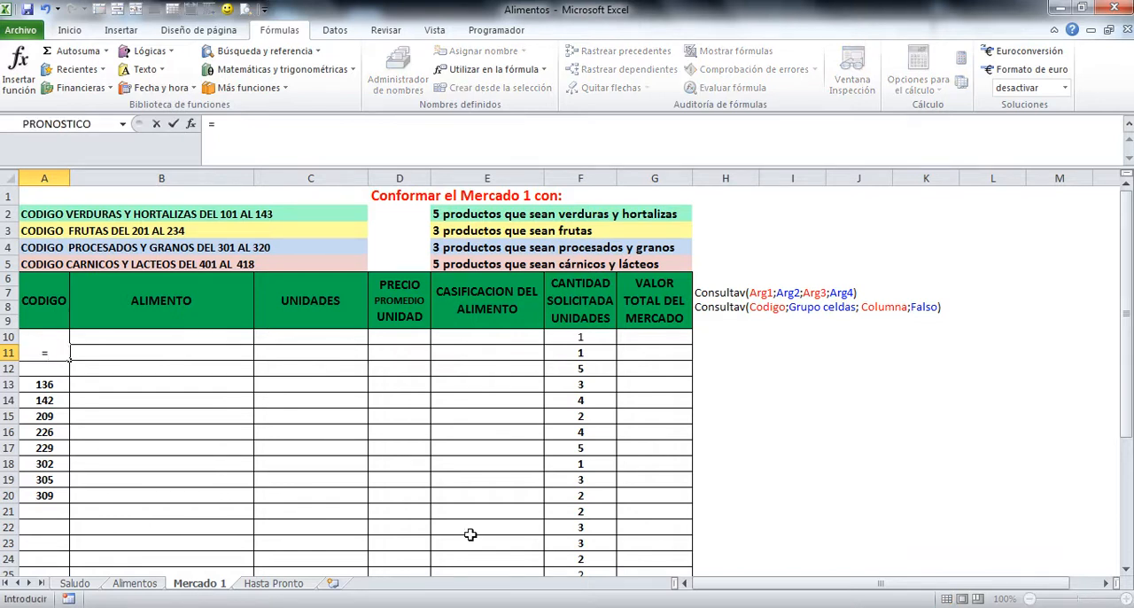
pyautogui.click(144, 581)
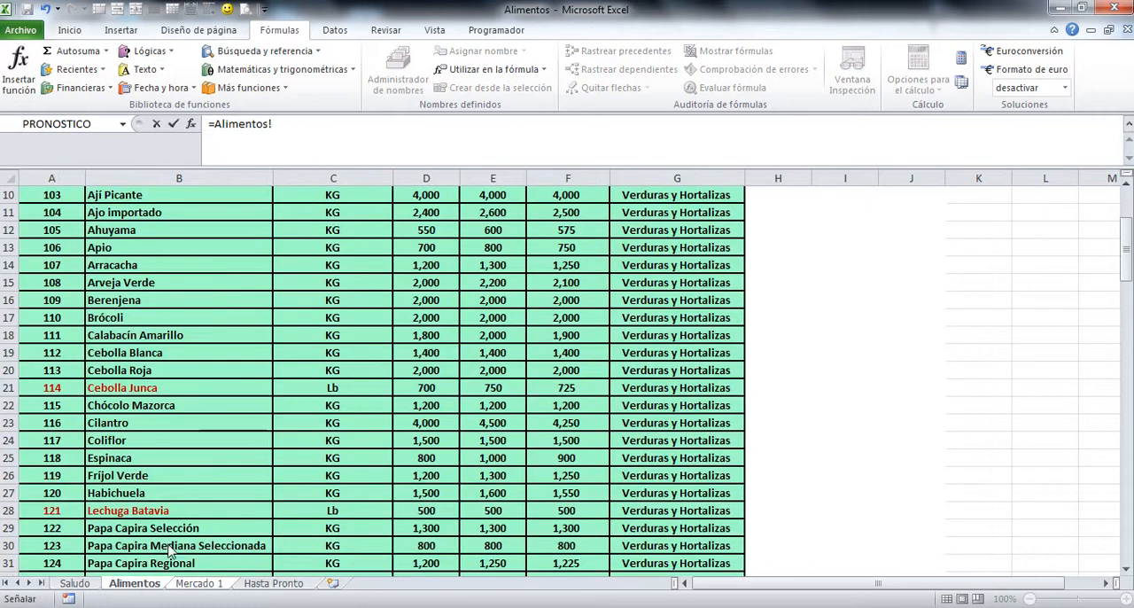
pyautogui.scroll(-2, 162, 554)
pyautogui.click(49, 409)
pyautogui.press('Return')
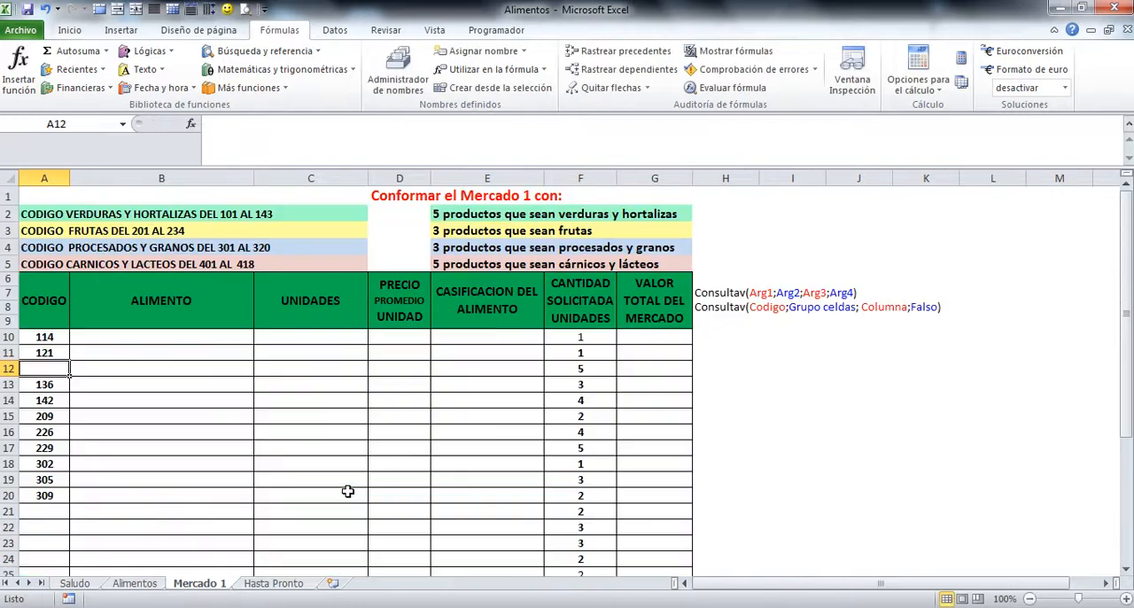
# Step: In cell A12 of Mercado 1, link the Papa Capira Bogotana code 125 with the formula =Alimentos!A32
pyautogui.write('=')
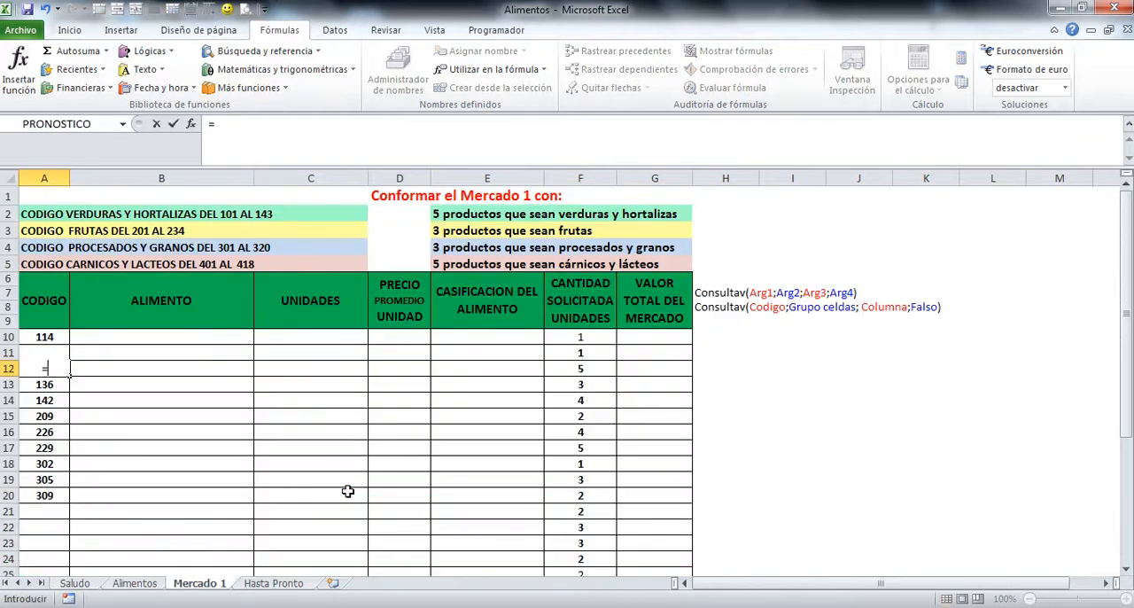
pyautogui.click(134, 583)
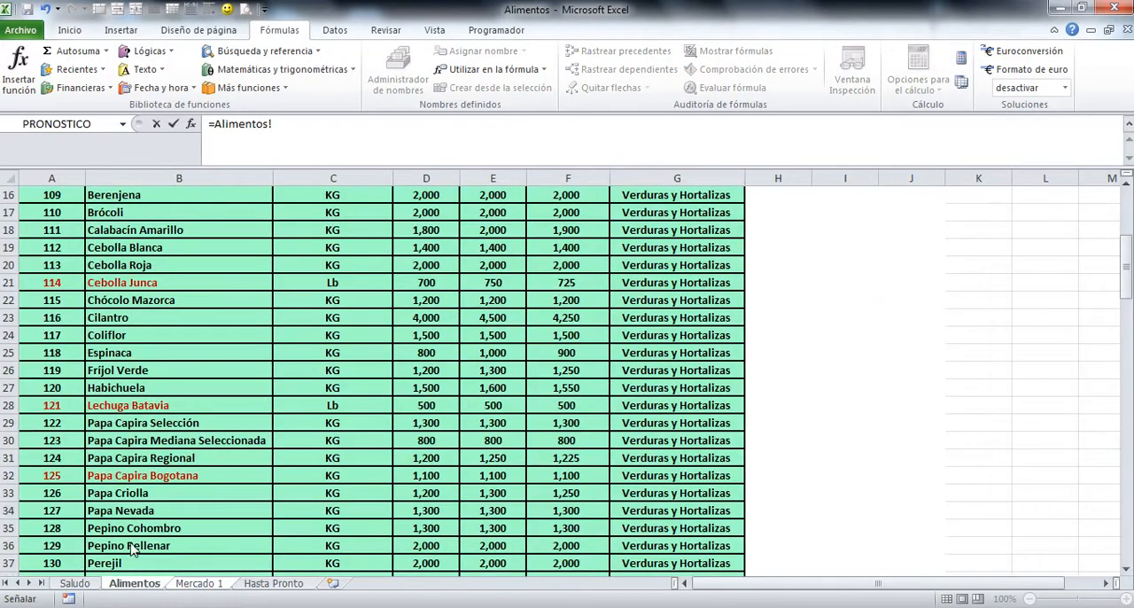
pyautogui.scroll(-1, 136, 541)
pyautogui.click(55, 423)
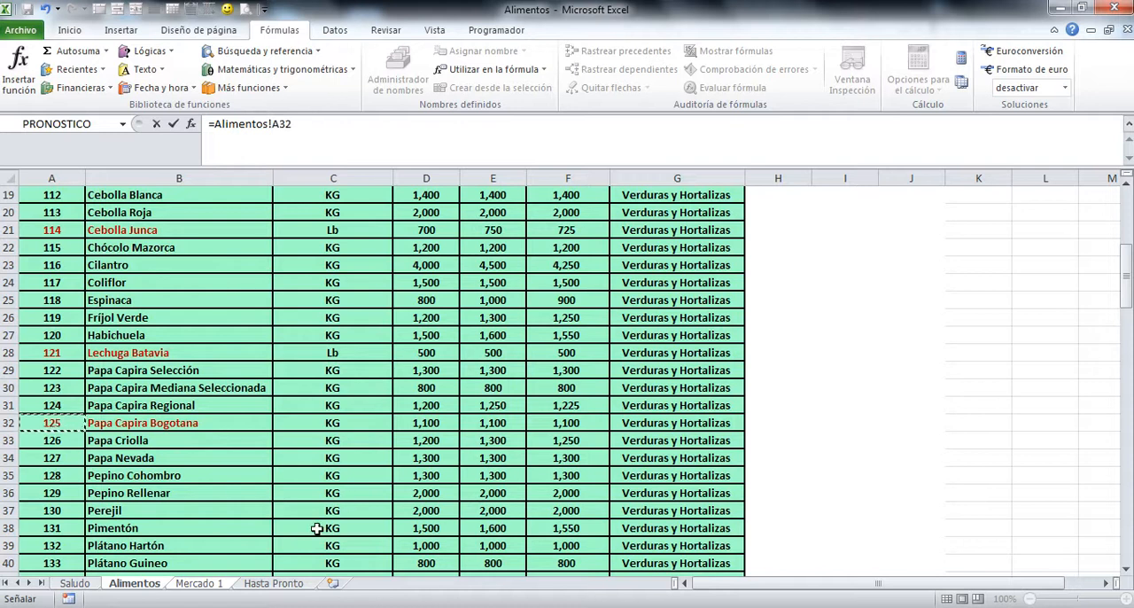
pyautogui.press('Return')
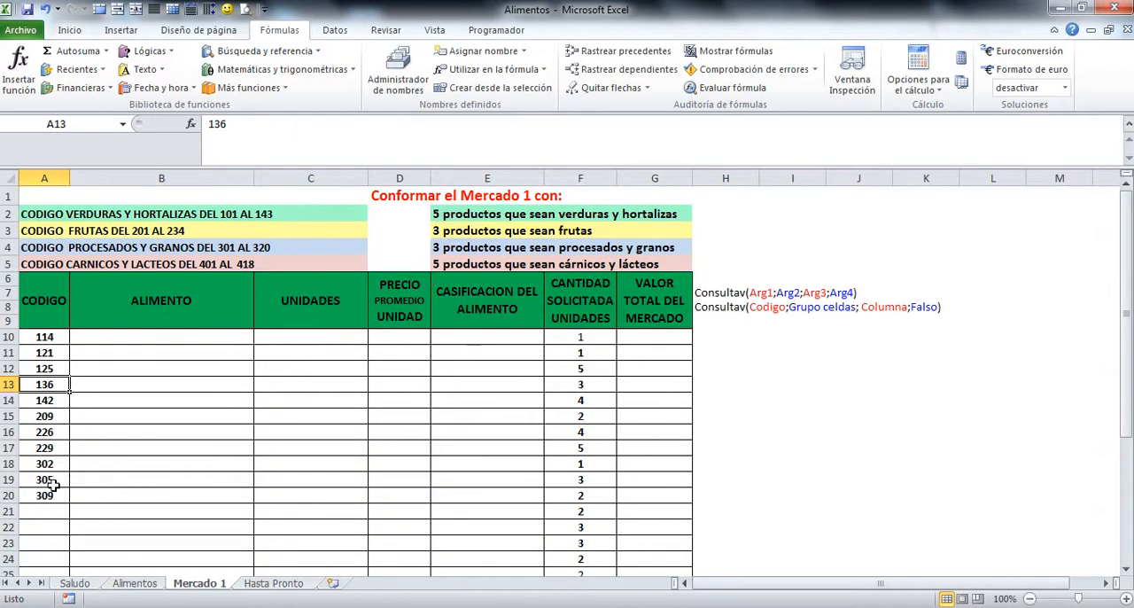
pyautogui.scroll(-2, 189, 472)
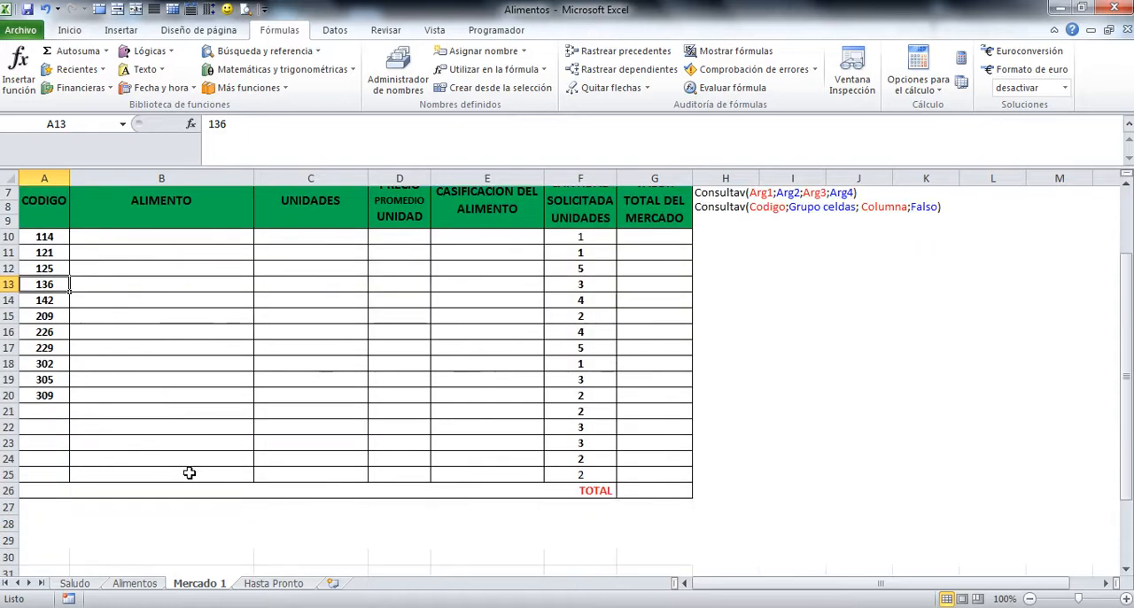
# Step: In cell A21 of Mercado 1, link the Carne de Cerdo code 401 with =Alimentos!A105 and fill the formula down to A25
pyautogui.click(44, 411)
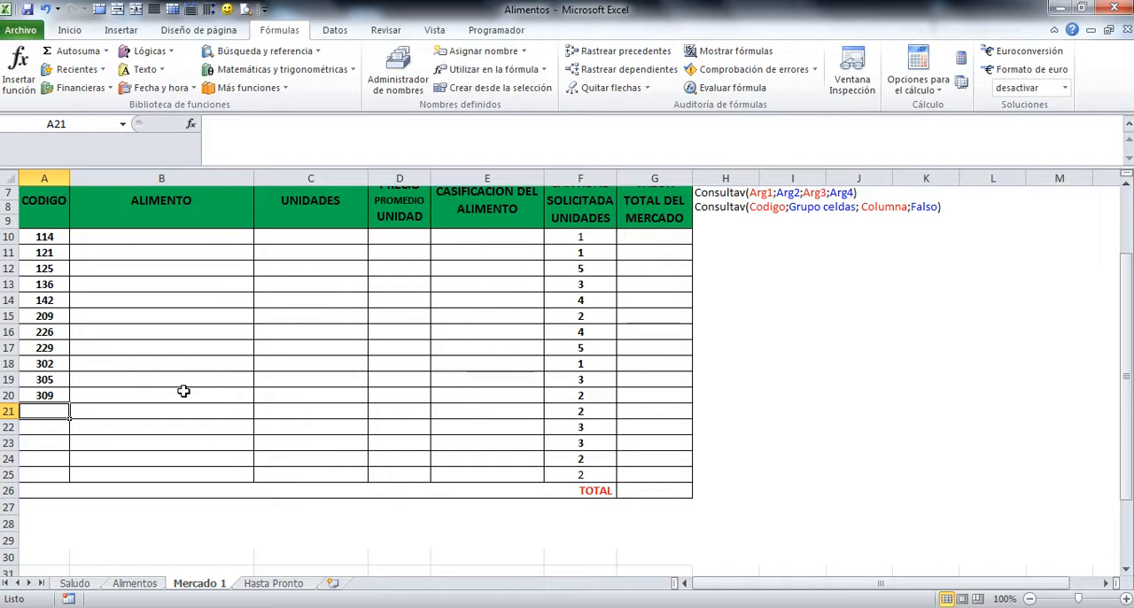
pyautogui.write('=')
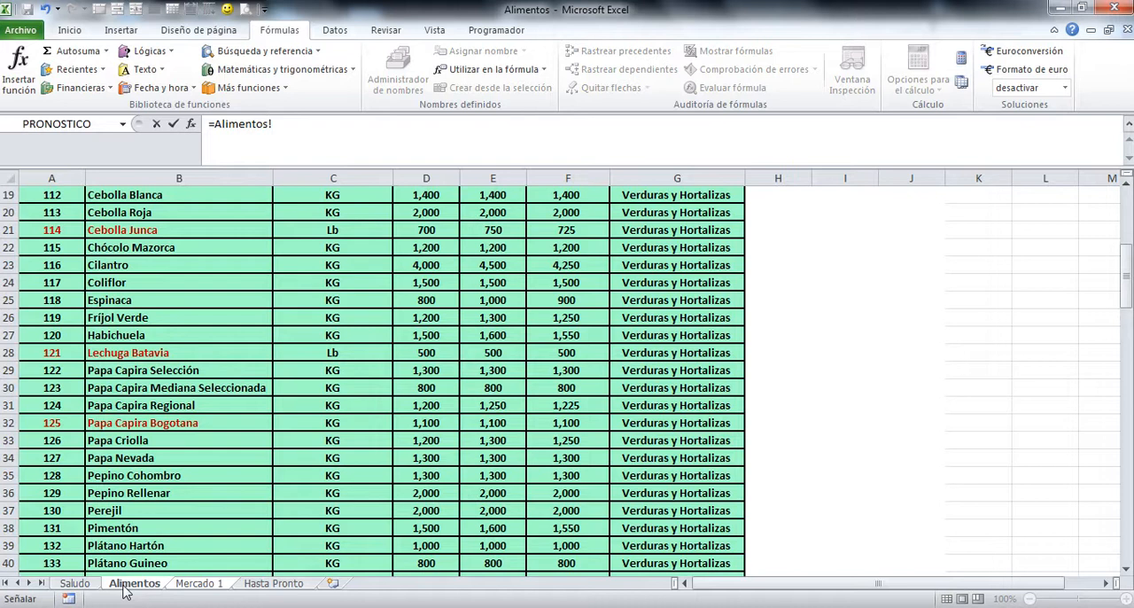
pyautogui.click(131, 584)
pyautogui.scroll(-20, 140, 572)
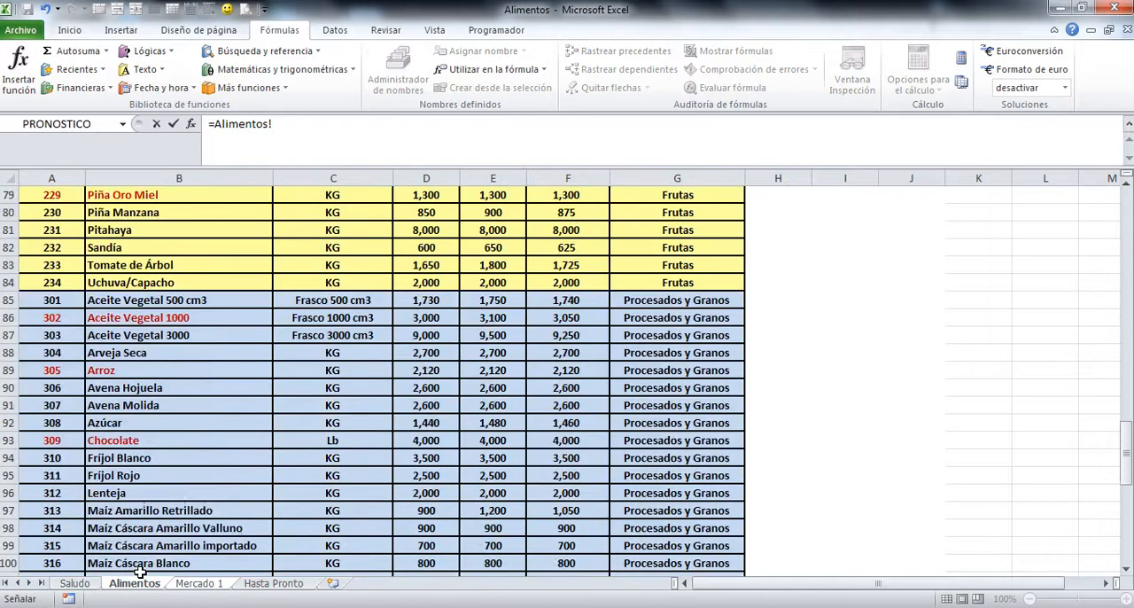
pyautogui.scroll(-10, 140, 571)
pyautogui.scroll(4, 139, 571)
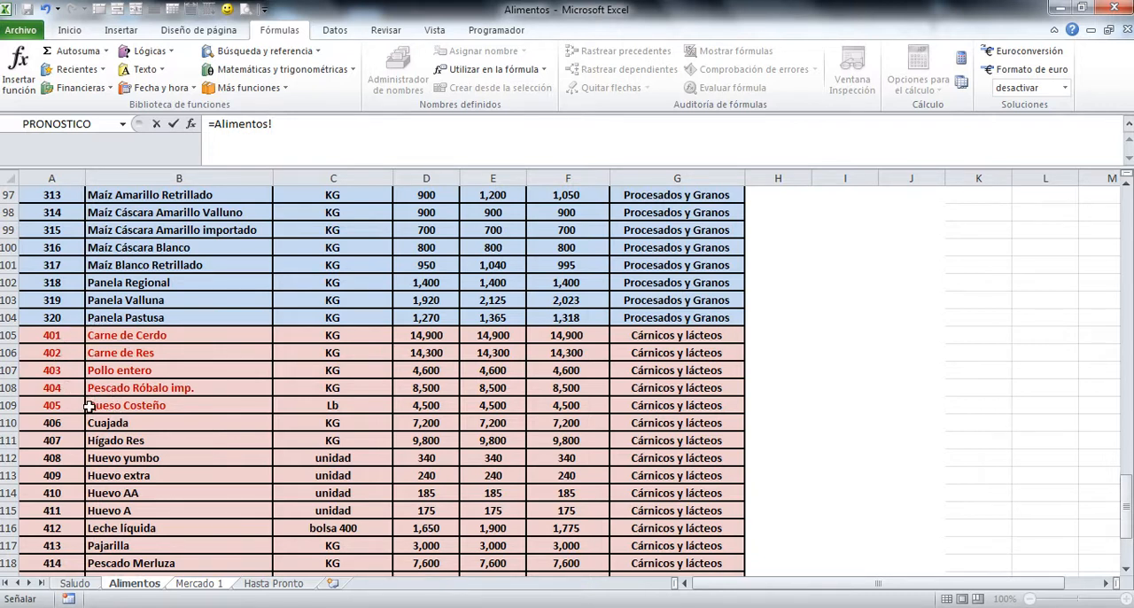
pyautogui.click(55, 337)
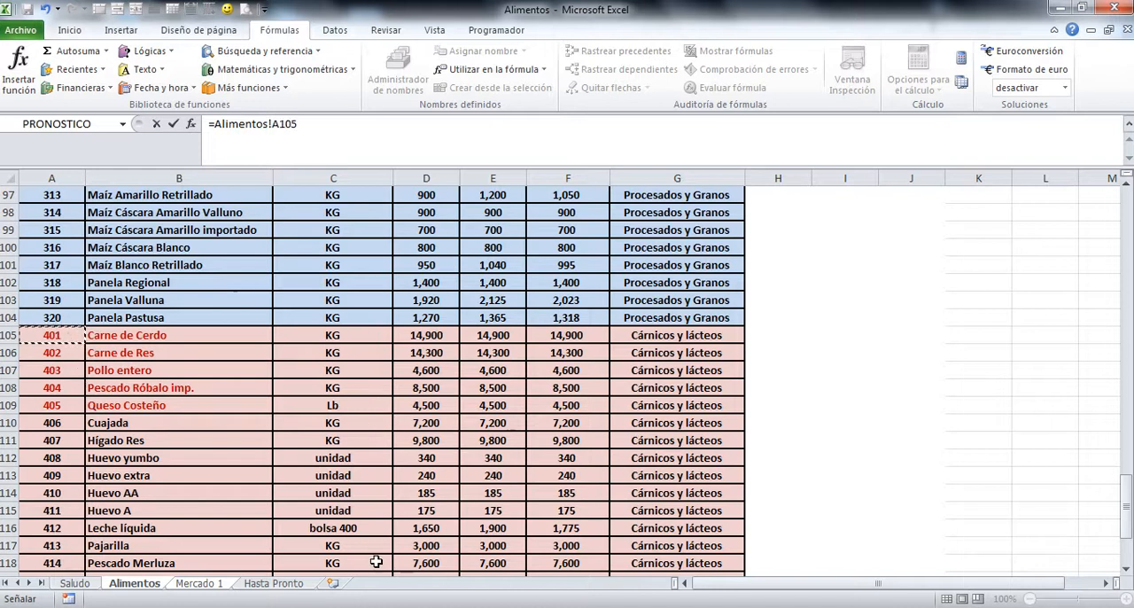
pyautogui.press('Return')
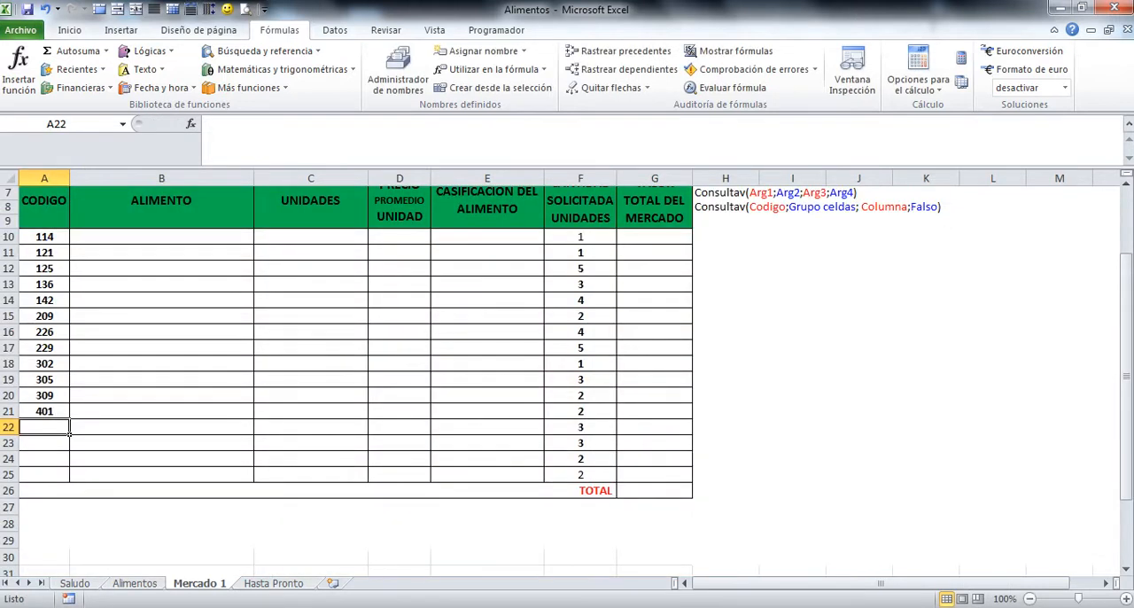
pyautogui.click(53, 413)
pyautogui.moveTo(72, 421); pyautogui.dragTo(76, 480)
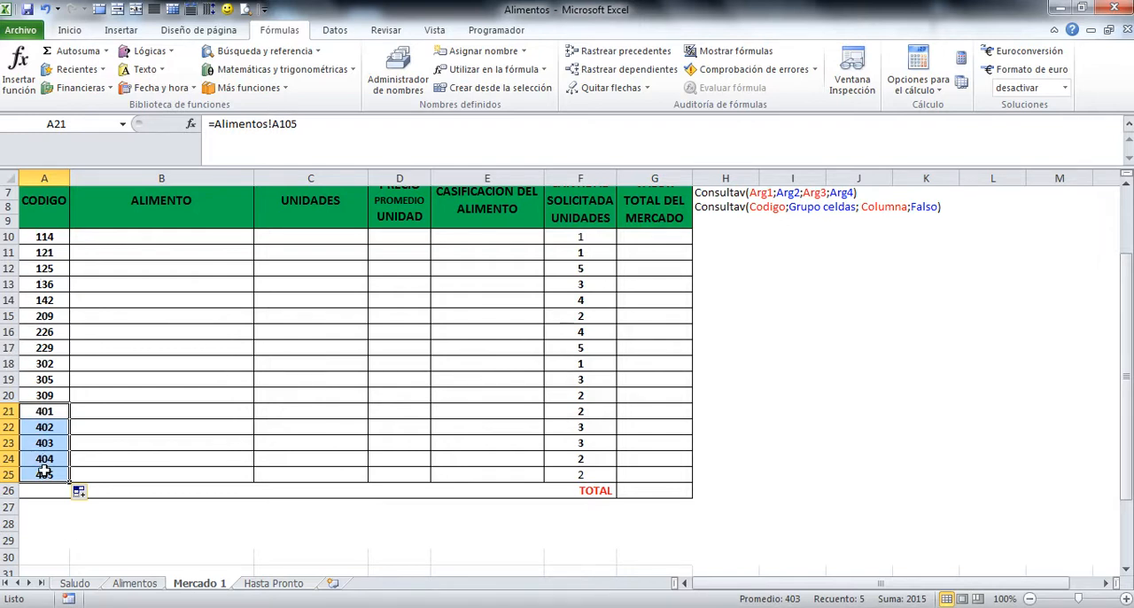
# Step: Replace the linked formula in cell A10 with the plain code 114 and check the contents of A10 and A14
pyautogui.click(47, 238)
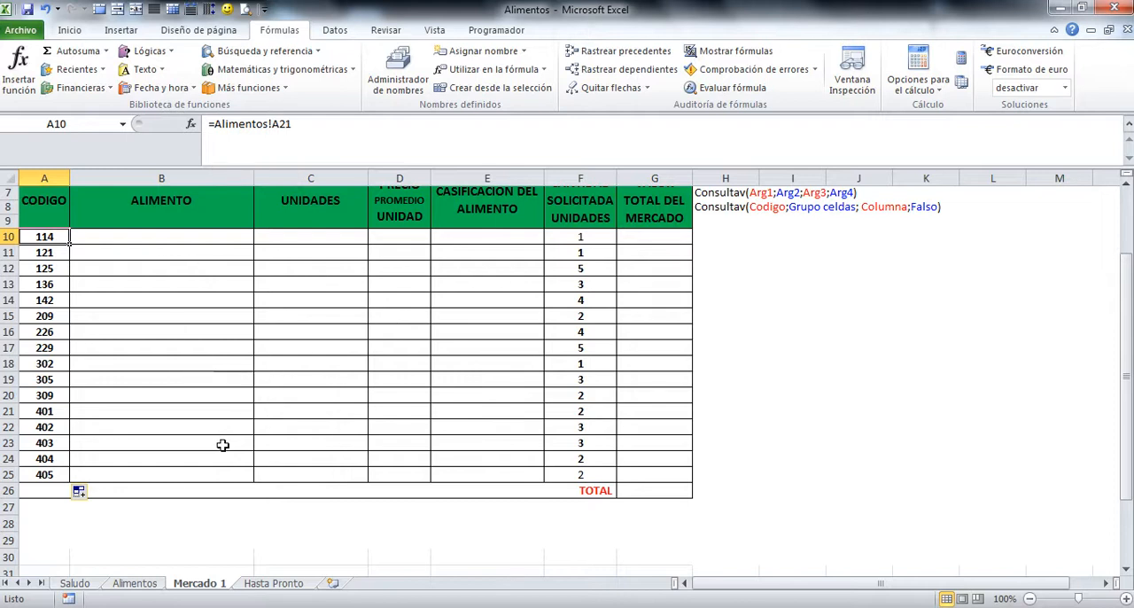
pyautogui.press('Delete')
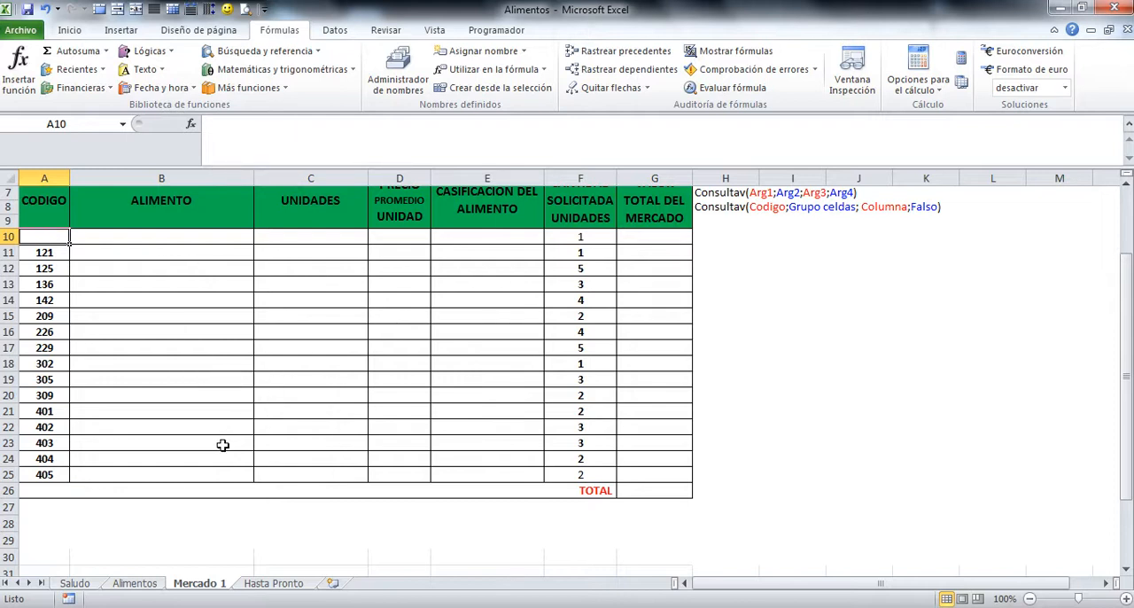
pyautogui.click(173, 407)
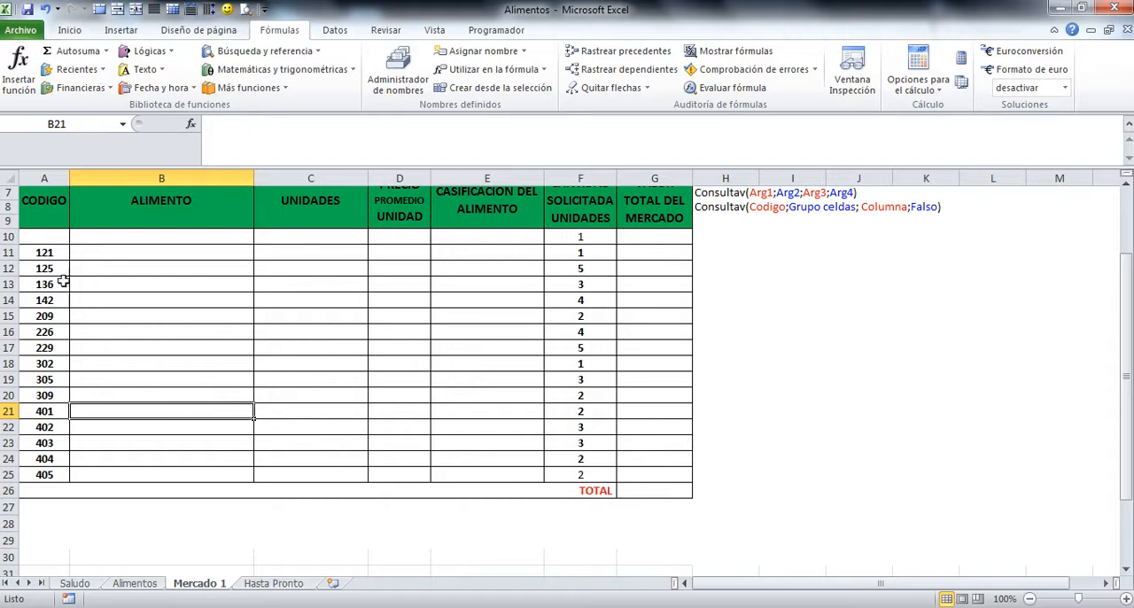
pyautogui.click(50, 238)
pyautogui.write('114')
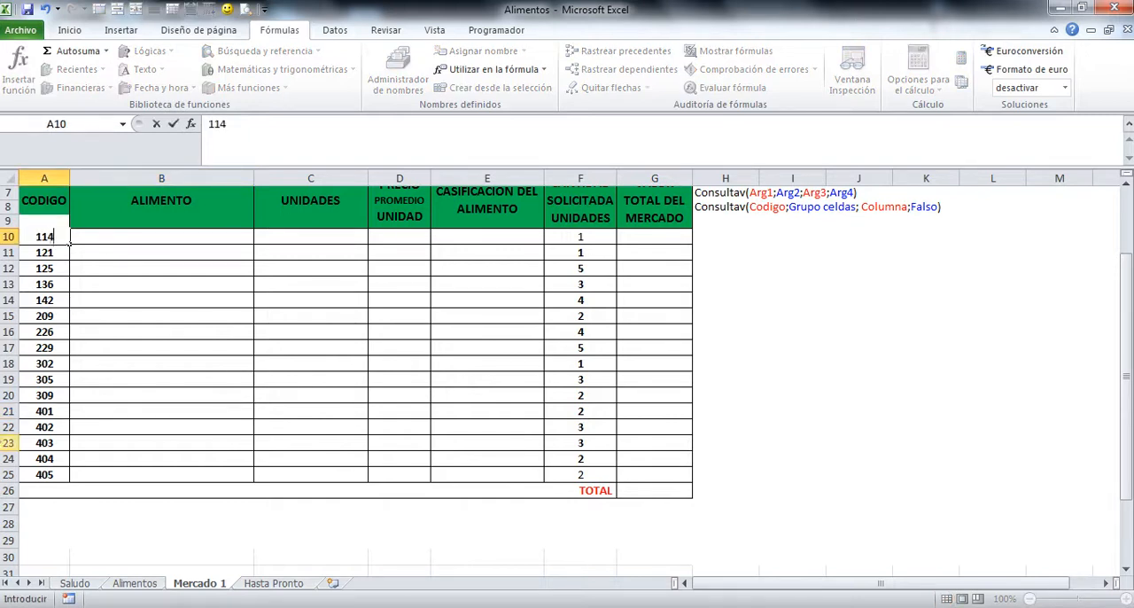
pyautogui.press('Return')
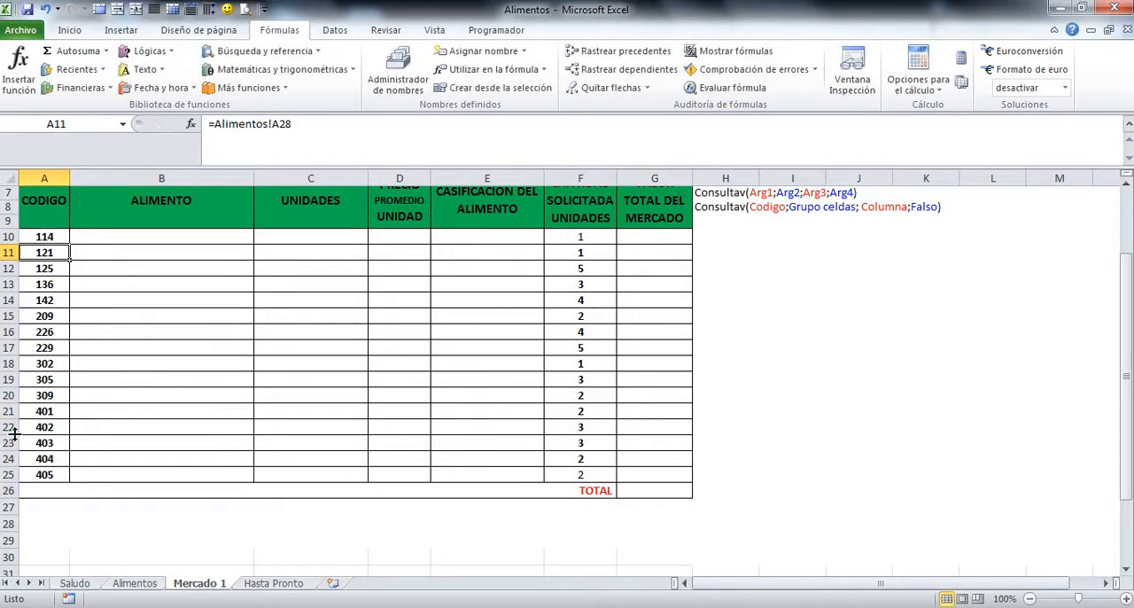
pyautogui.click(53, 234)
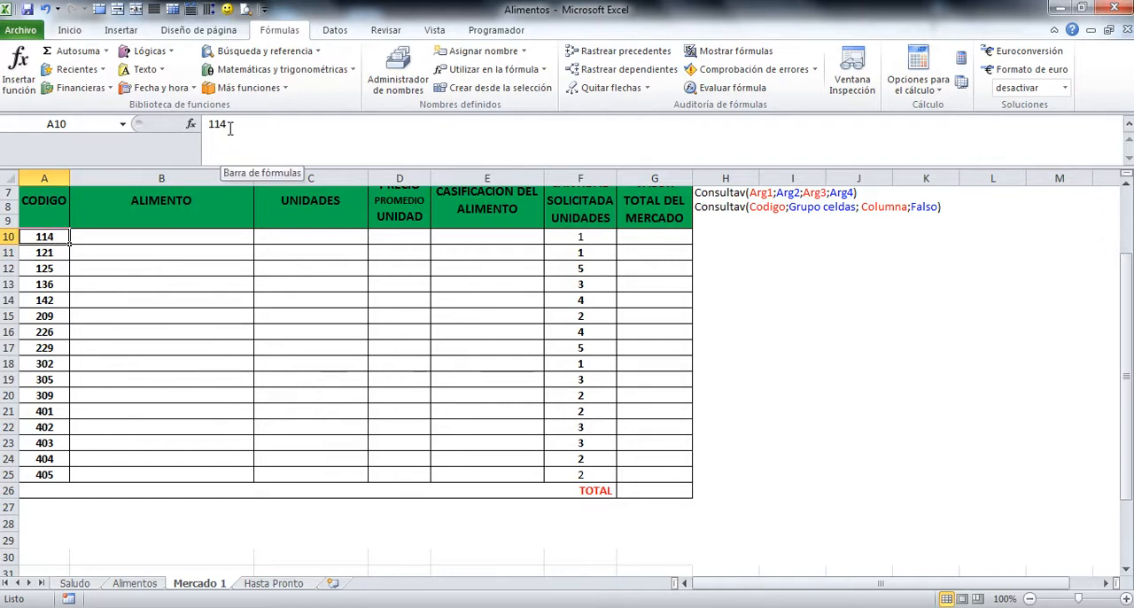
pyautogui.click(114, 299)
pyautogui.click(40, 302)
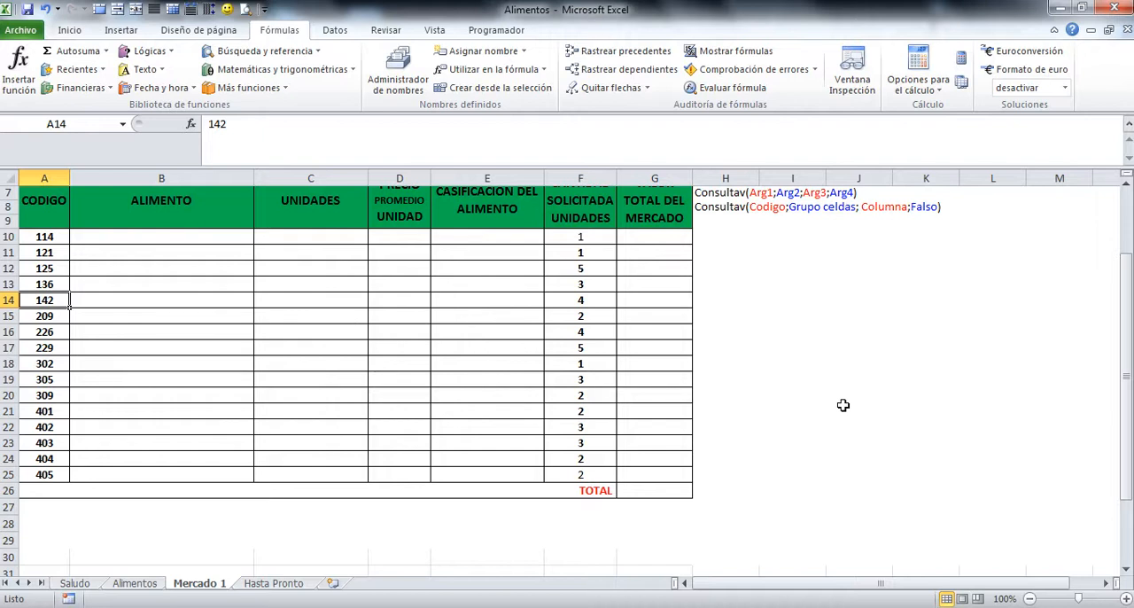
# Step: In cell B10, begin a CONSULTAV formula with A10 as the lookup value and grupoalimentos as the lookup range
pyautogui.scroll(1, 842, 404)
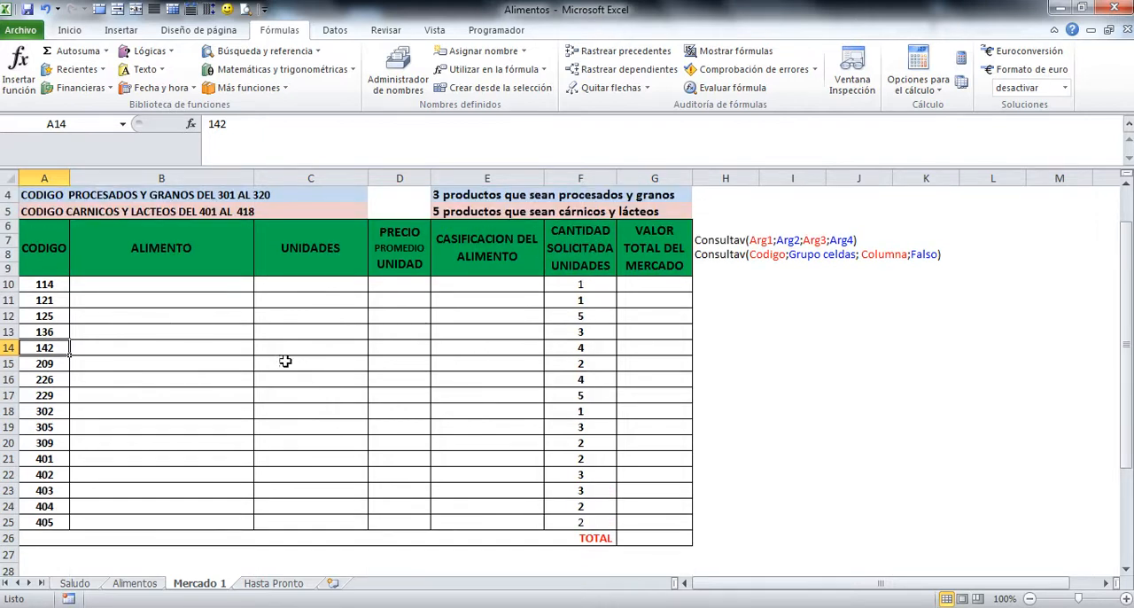
pyautogui.click(152, 281)
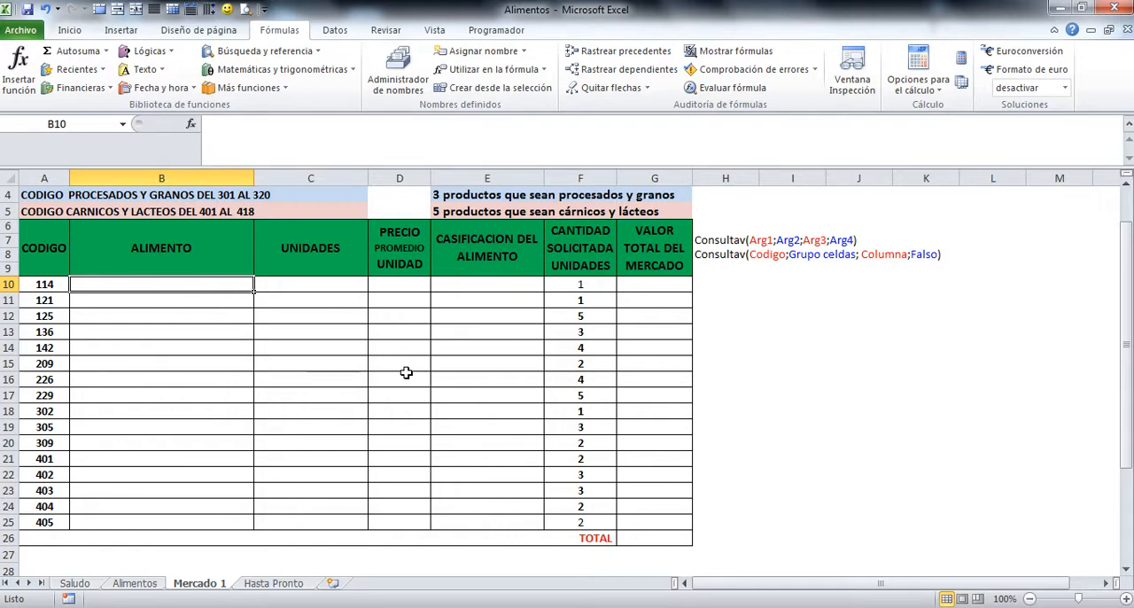
pyautogui.write('=')
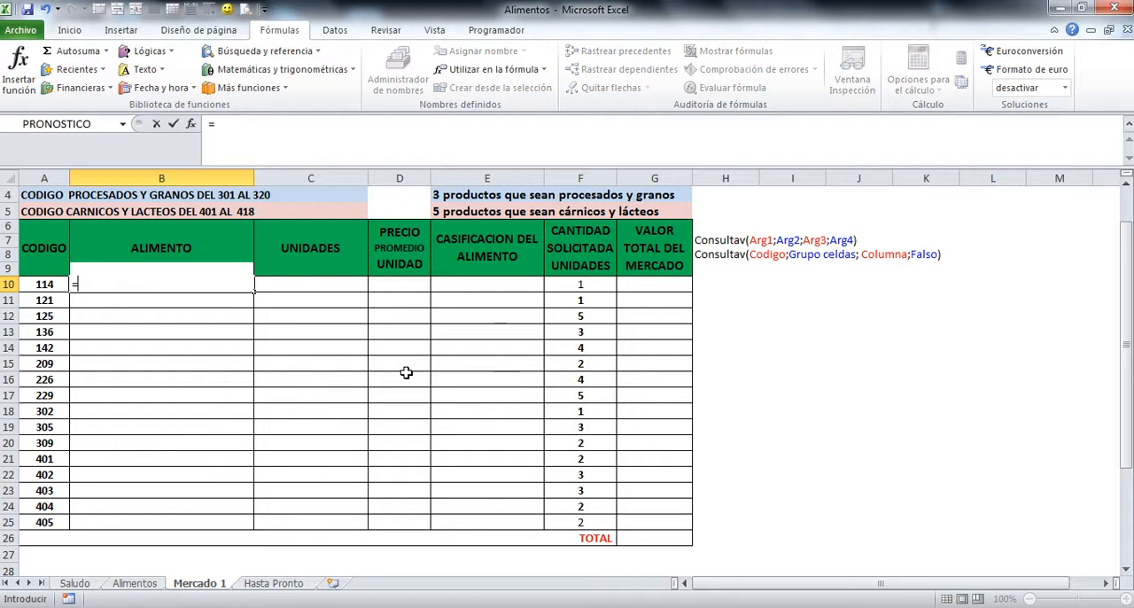
pyautogui.write('cons')
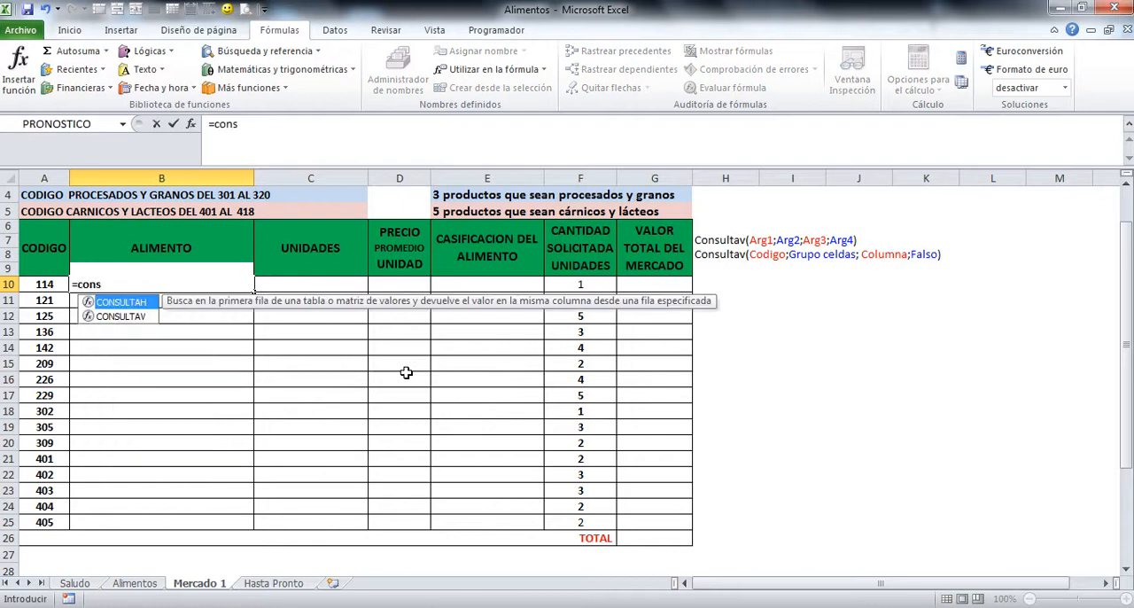
pyautogui.doubleClick(127, 319)
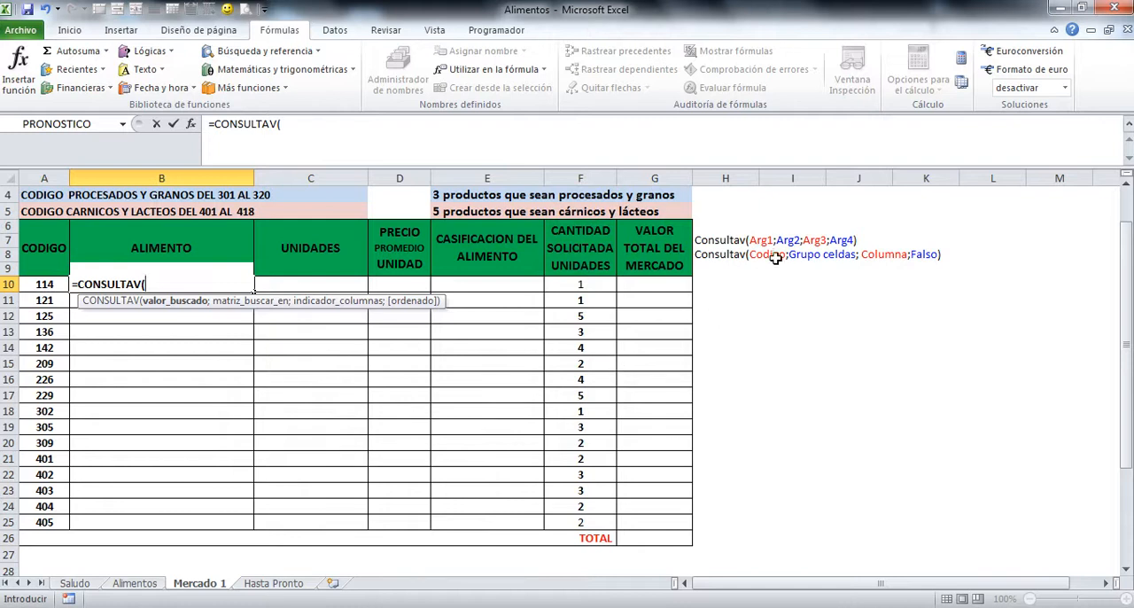
pyautogui.click(46, 284)
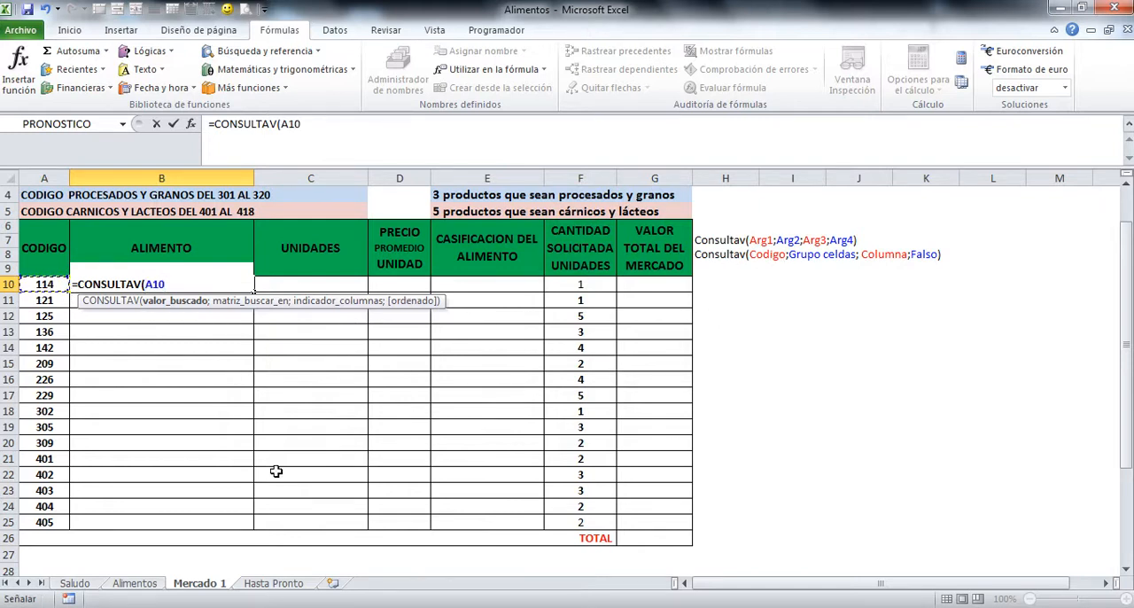
pyautogui.write(';')
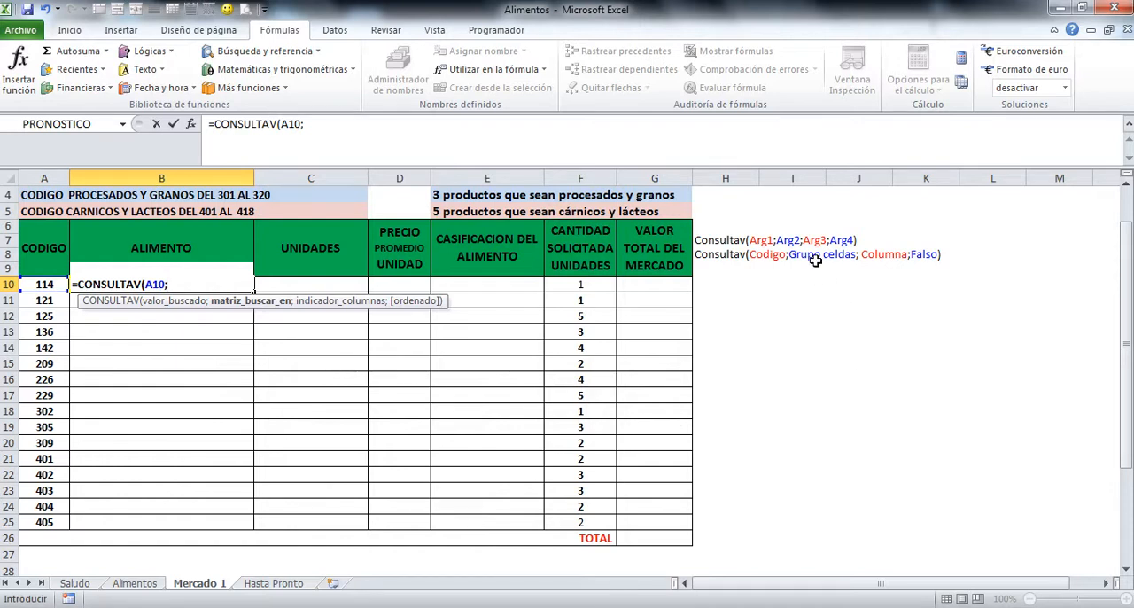
pyautogui.write('g')
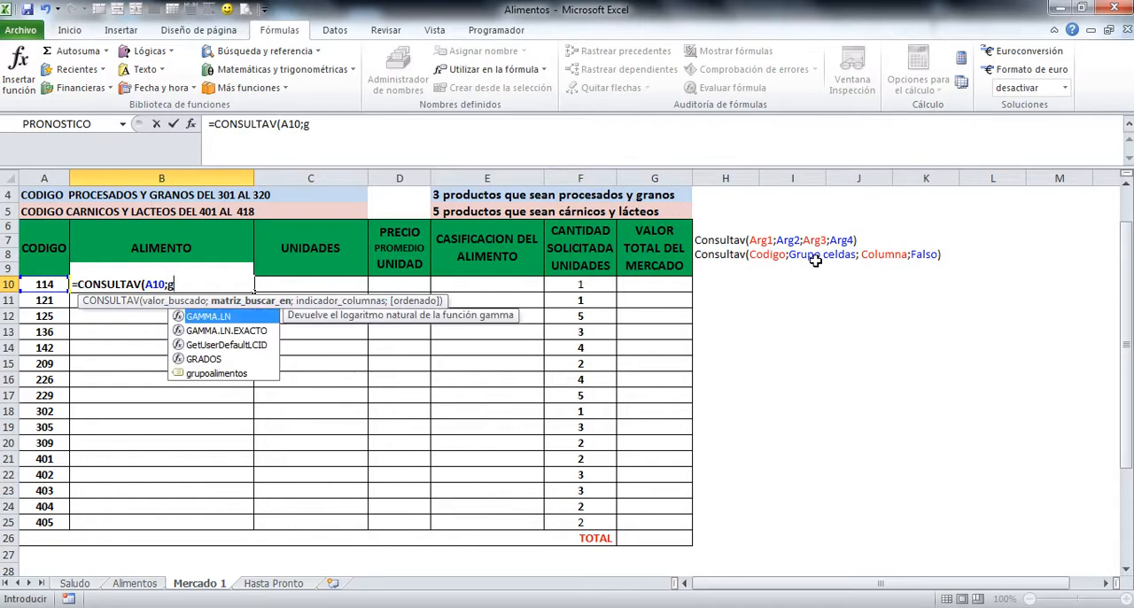
pyautogui.doubleClick(212, 374)
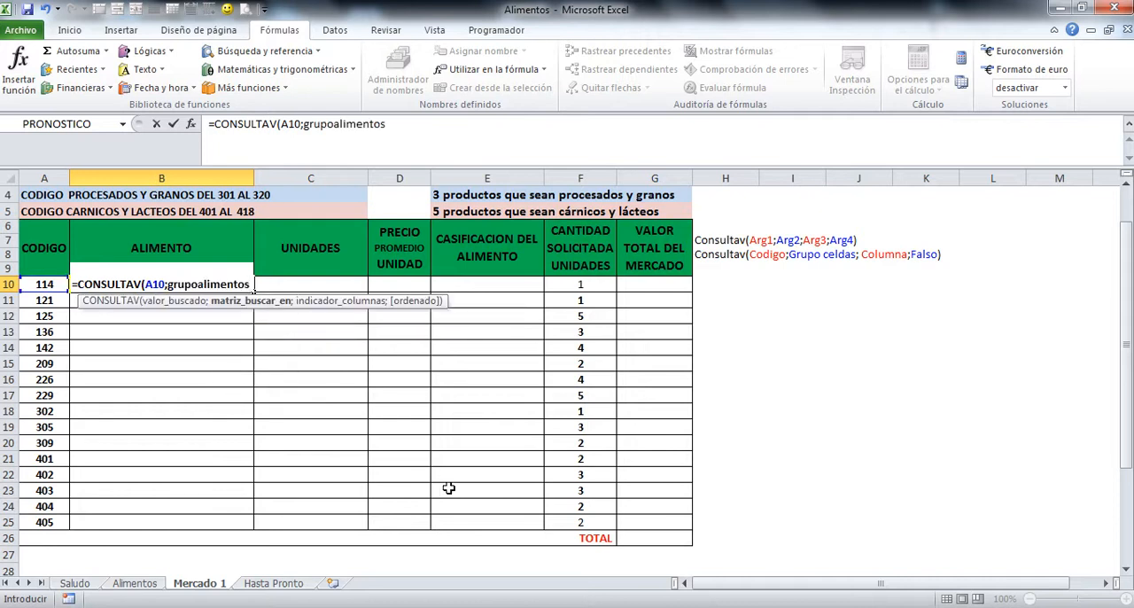
# Step: Complete the CONSULTAV formula in B10 with column number 2 and FALSO for an exact match
pyautogui.write(';')
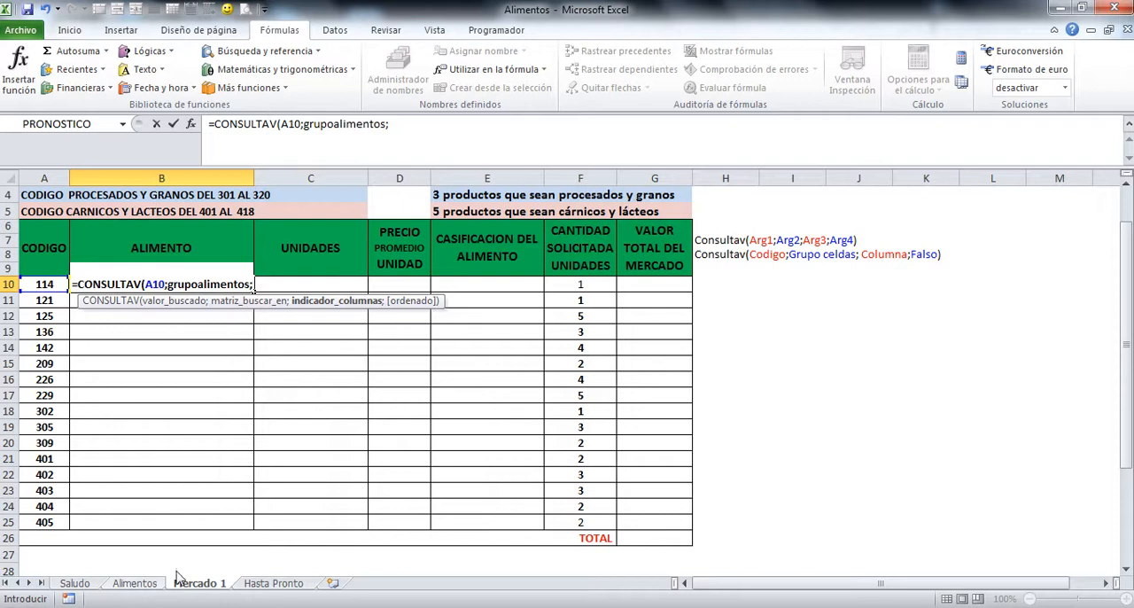
pyautogui.write('2')
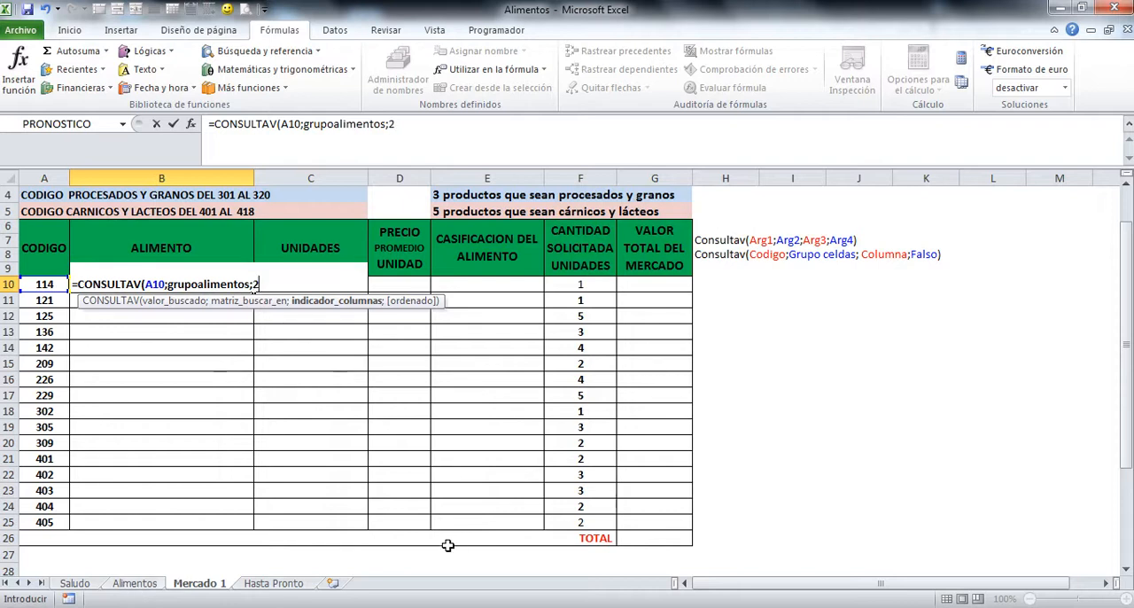
pyautogui.write(';')
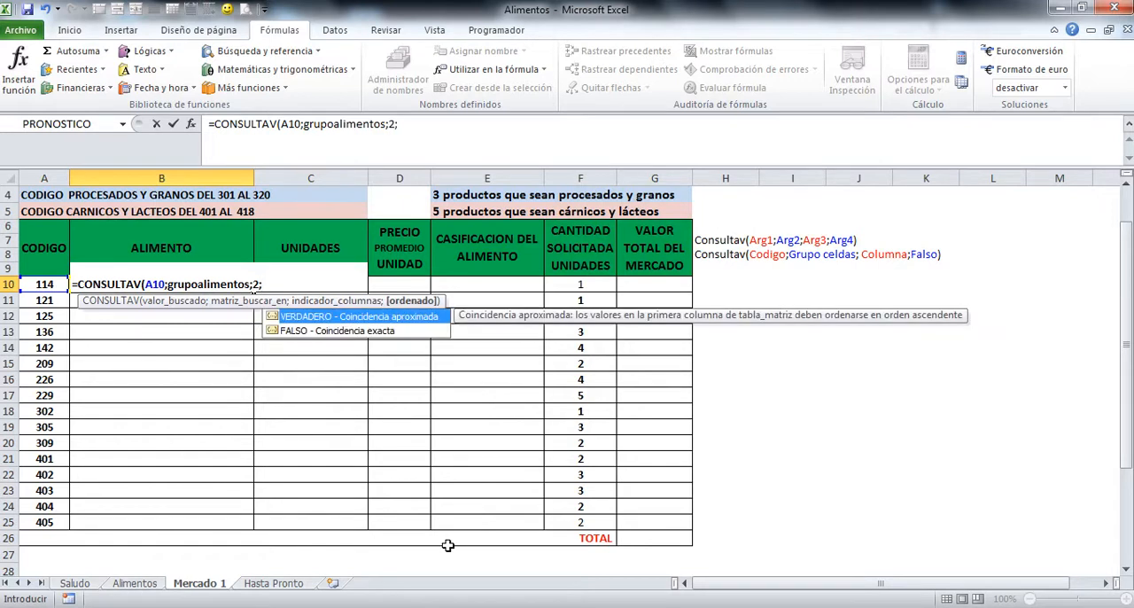
pyautogui.click(281, 332)
pyautogui.doubleClick(280, 332)
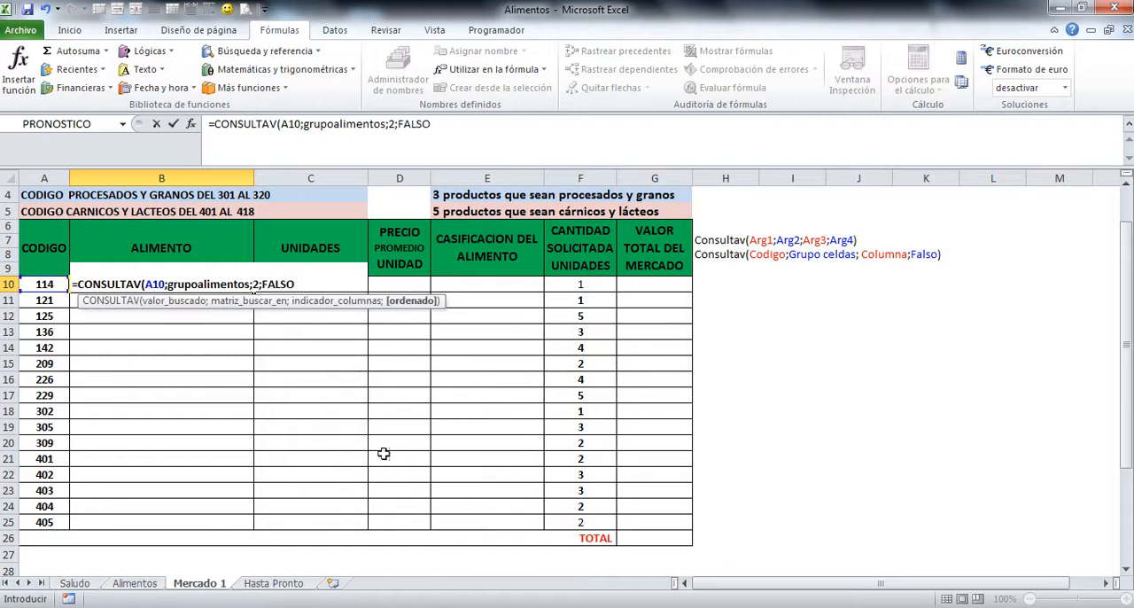
pyautogui.press('Return')
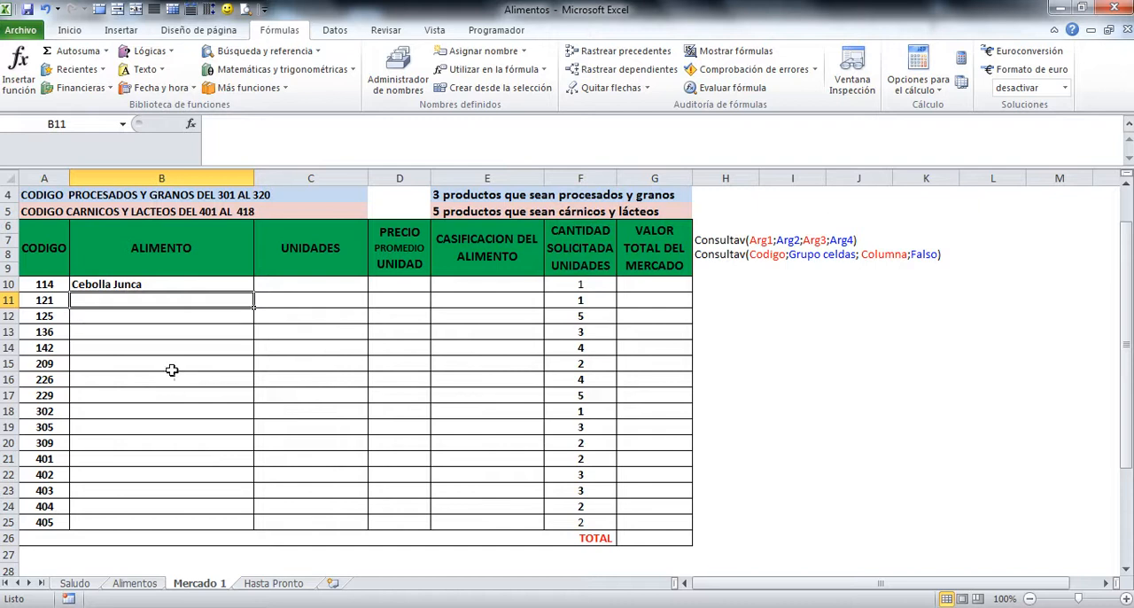
# Step: Copy the CONSULTAV formula from cell B10 into cell C10 of the UNIDADES column
pyautogui.click(132, 284)
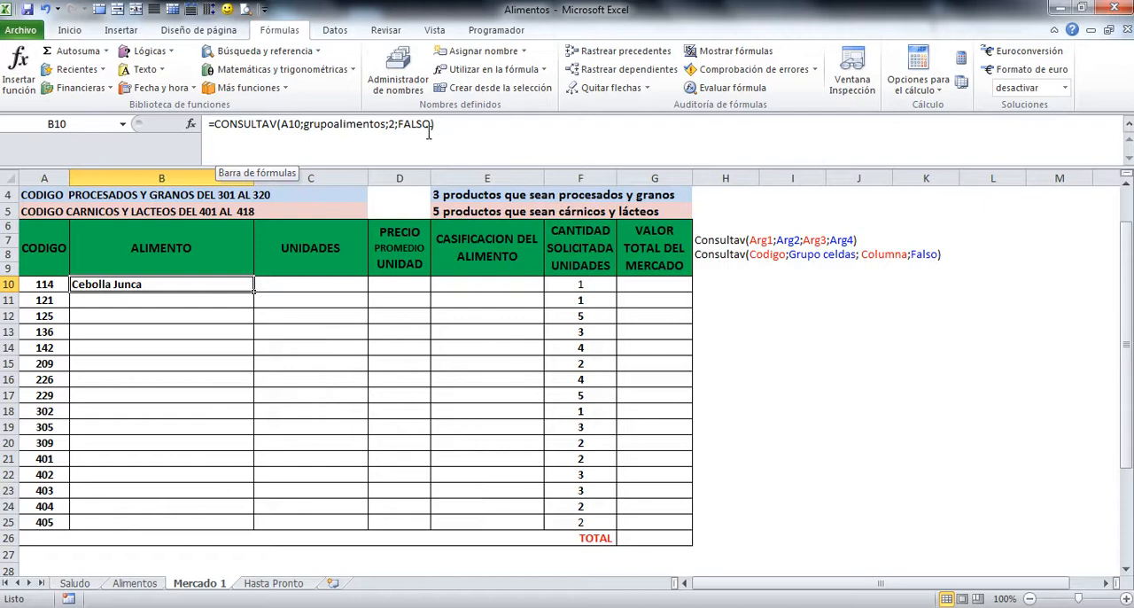
pyautogui.click(70, 31)
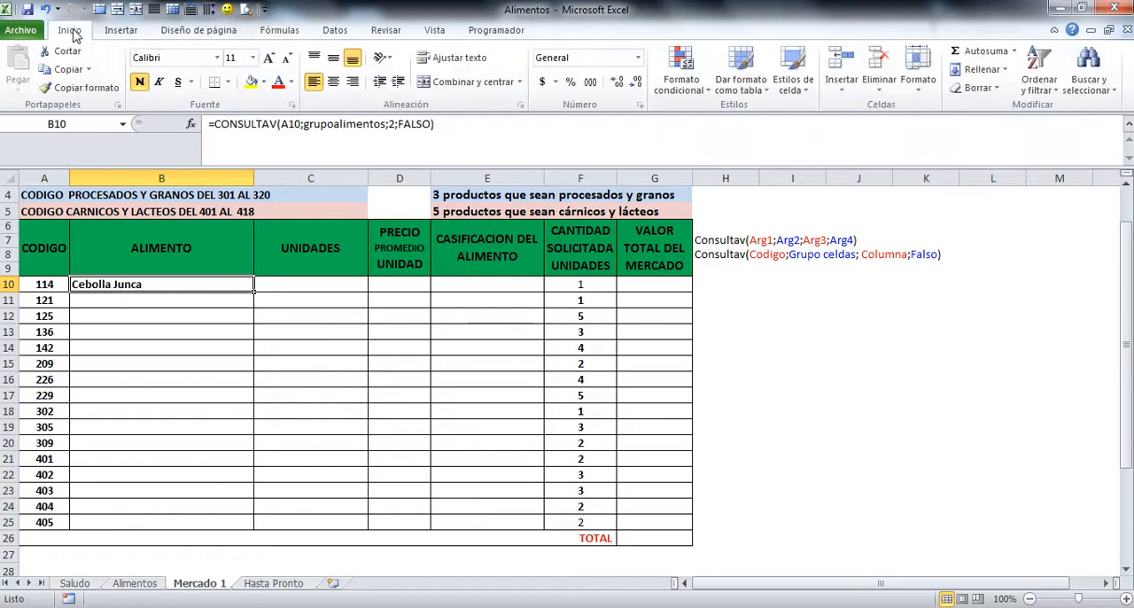
pyautogui.click(65, 69)
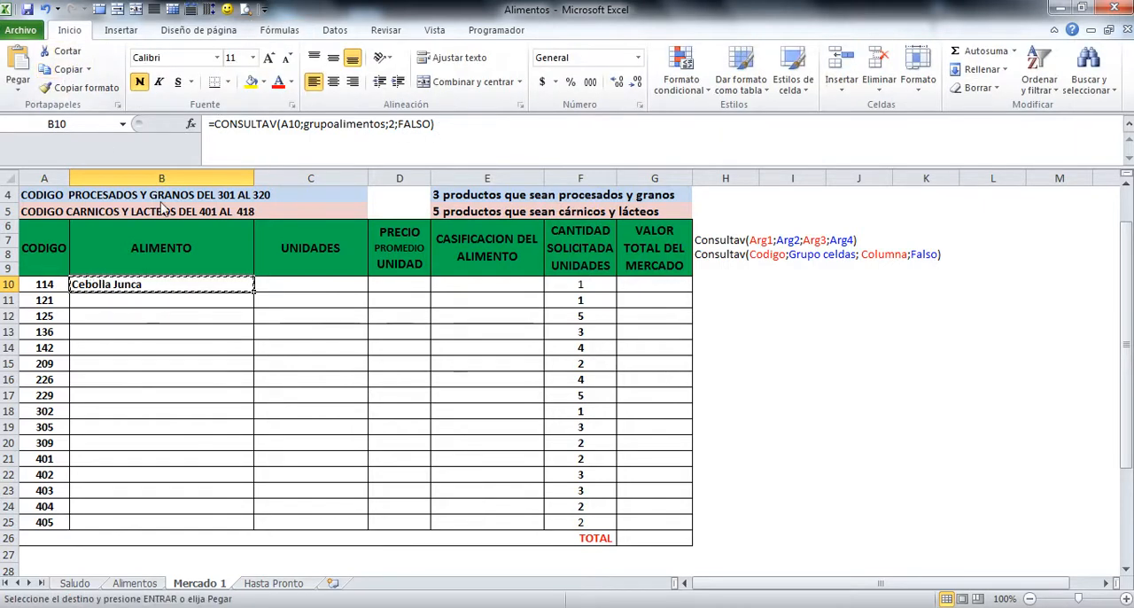
pyautogui.click(324, 283)
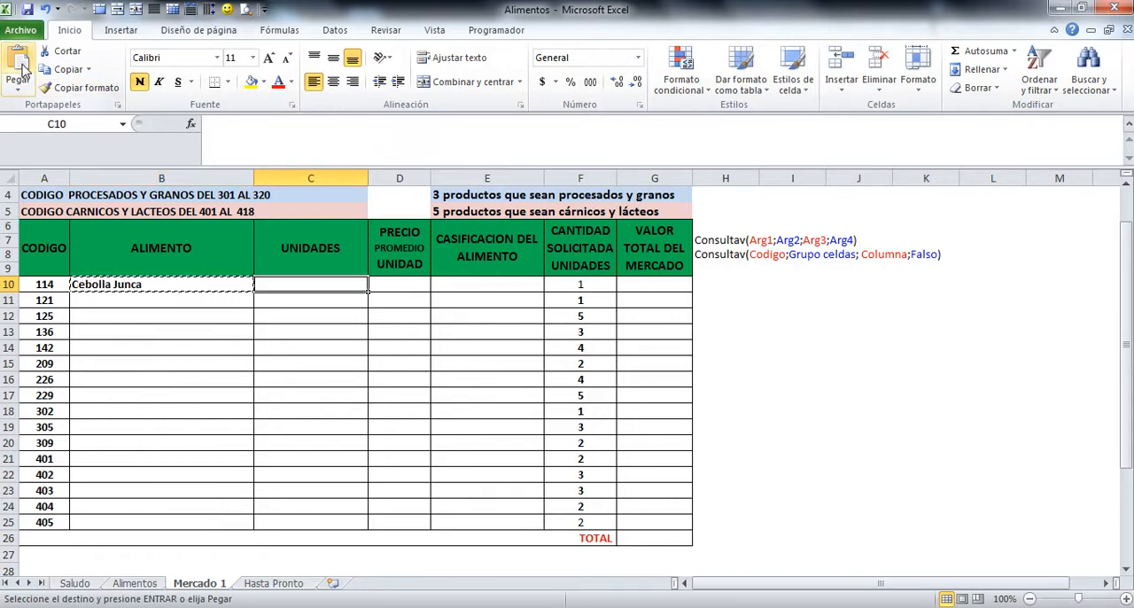
pyautogui.click(19, 68)
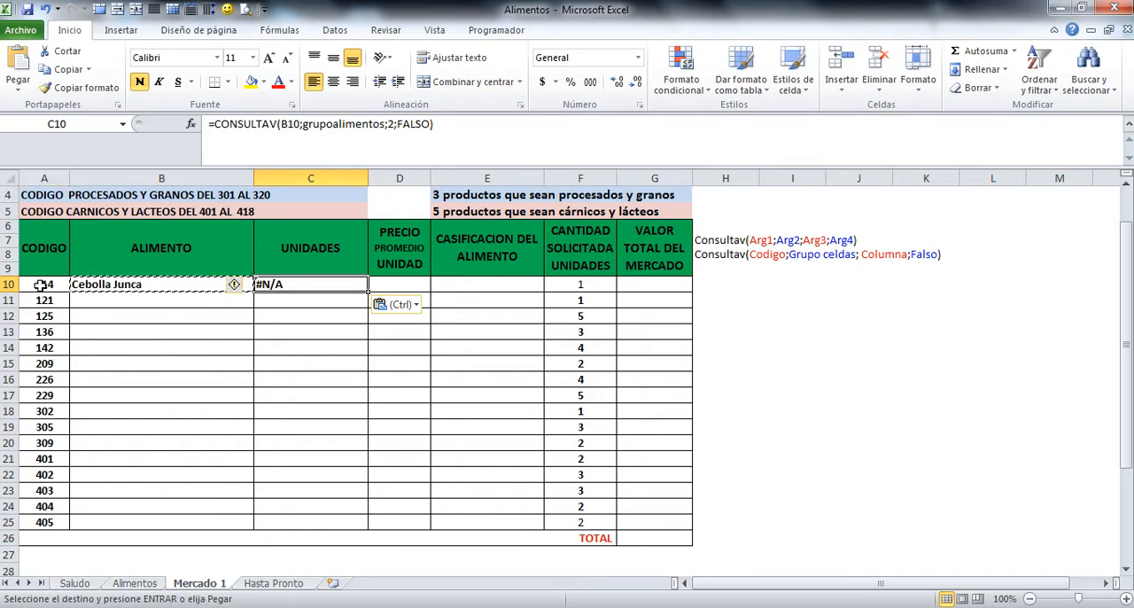
# Step: Edit the CONSULTAV formula in C10 so it looks up A10 and returns column 3 of grupoalimentos
pyautogui.click(283, 124)
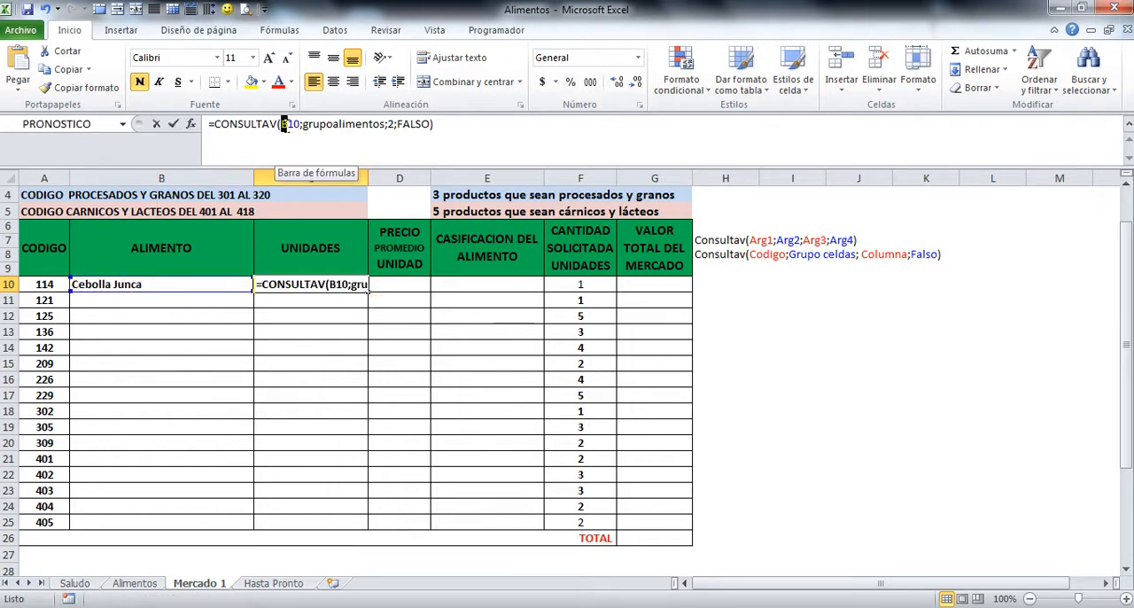
pyautogui.write('a')
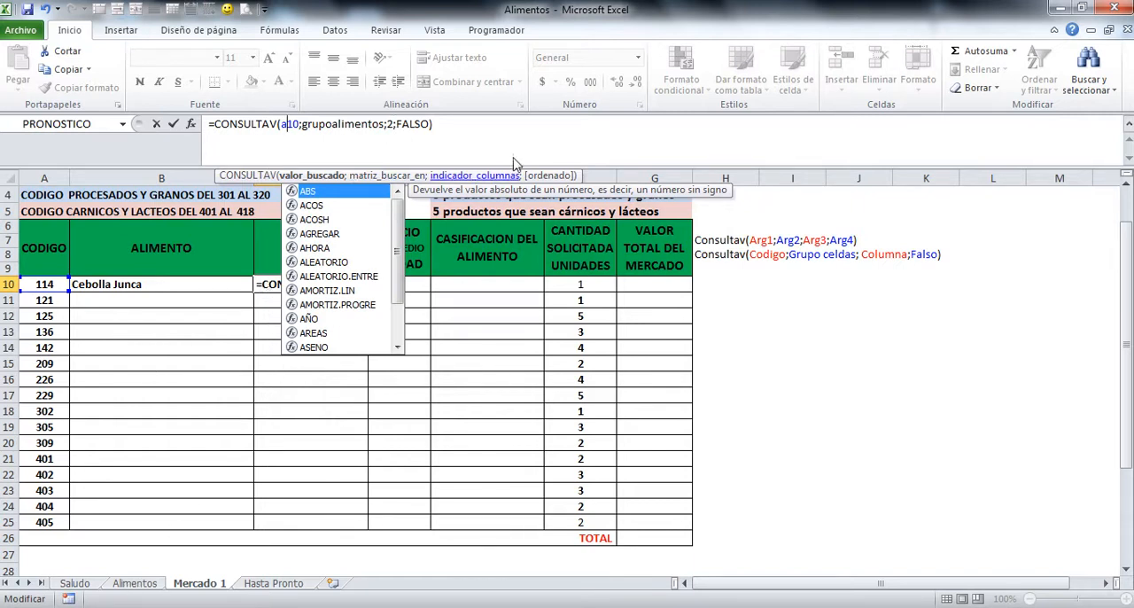
pyautogui.click(390, 124)
pyautogui.doubleClick(389, 124)
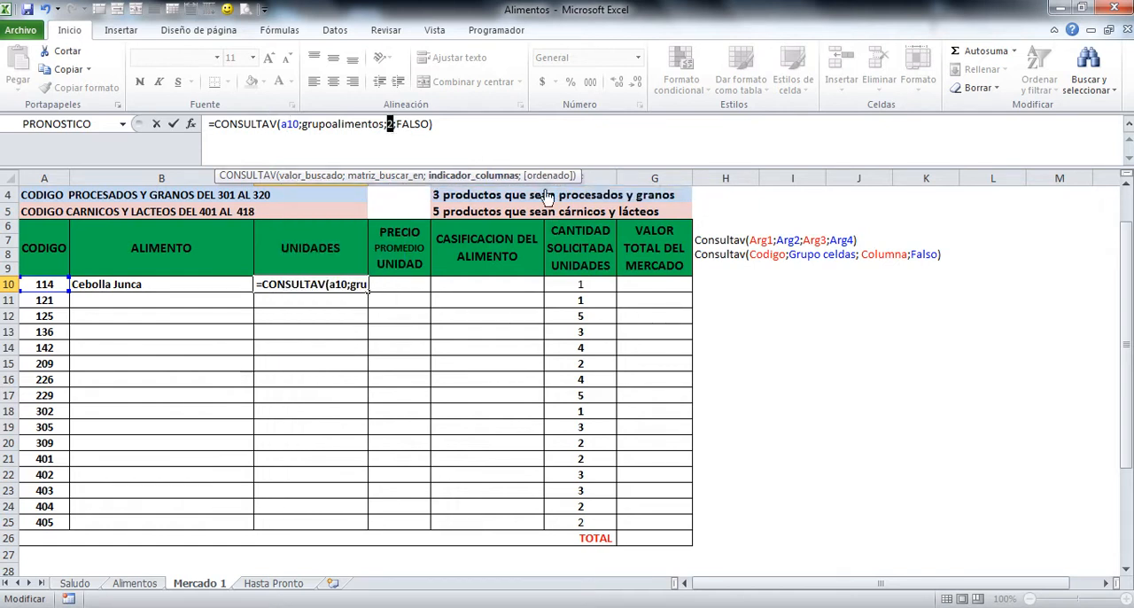
pyautogui.write('3')
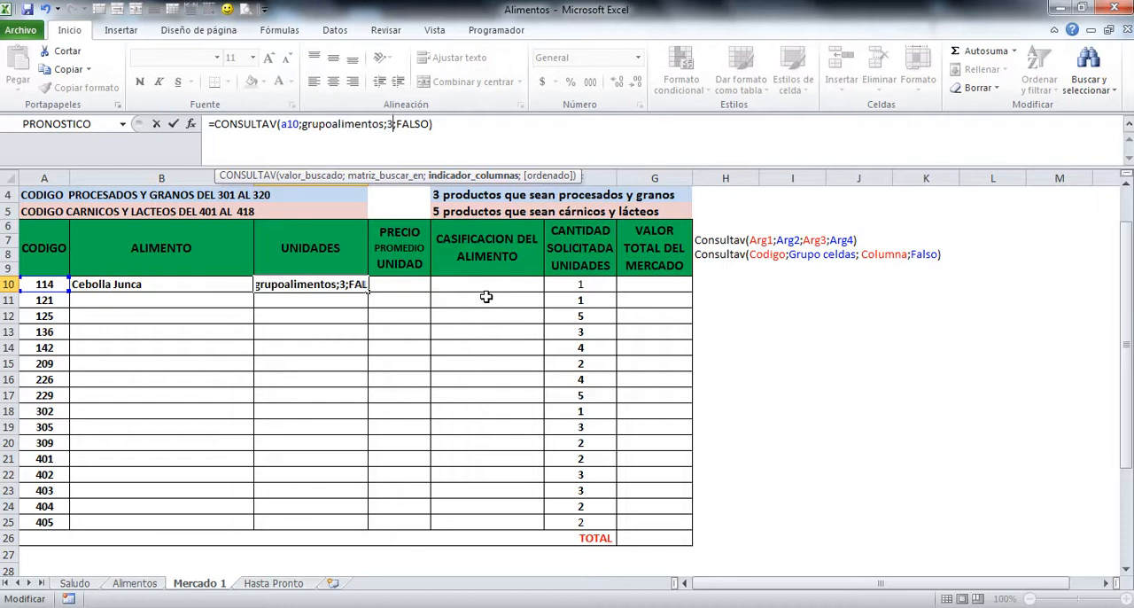
pyautogui.press('Return')
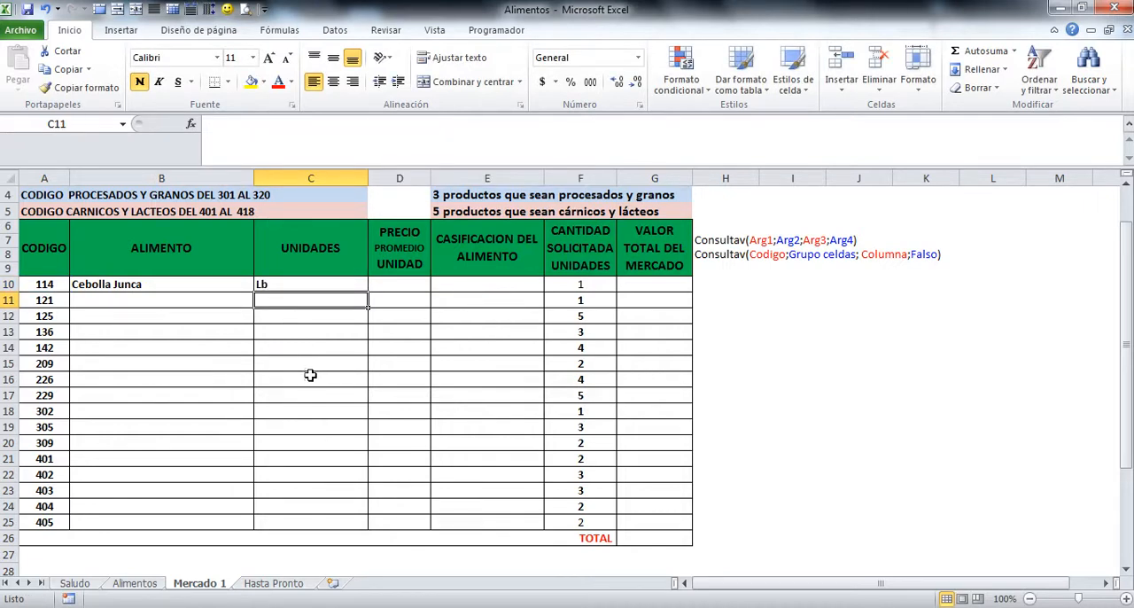
# Step: Copy the CONSULTAV formula from cell C10 into cell D10 of the PRECIO PROMEDIO UNIDAD column
pyautogui.click(264, 285)
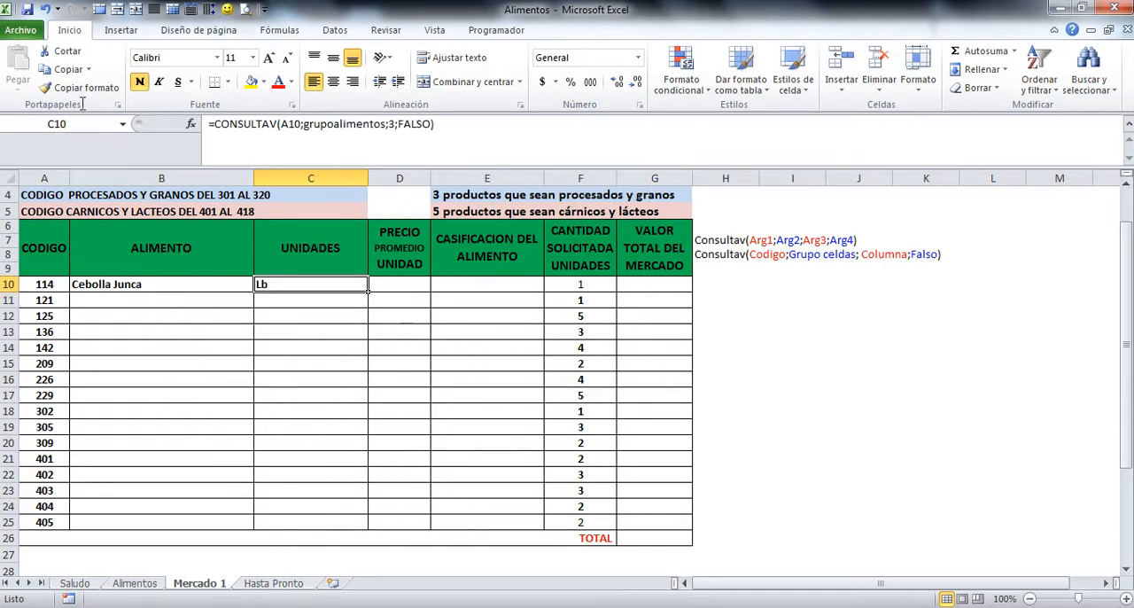
pyautogui.click(65, 69)
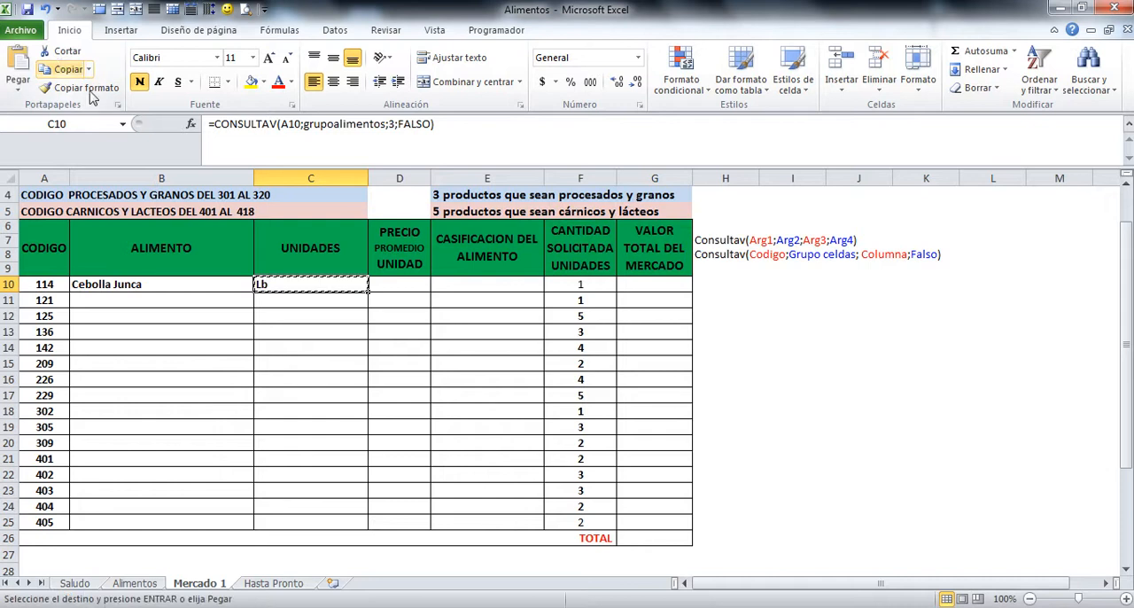
pyautogui.click(407, 282)
pyautogui.press('Return')
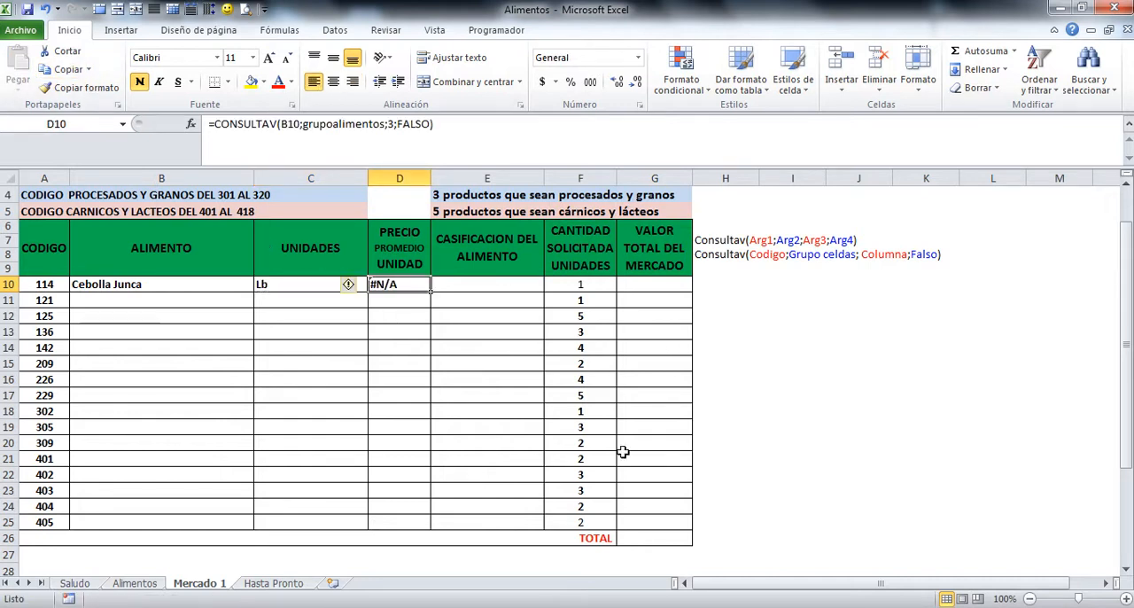
# Step: Edit the CONSULTAV formula in D10 so it looks up A10 and returns column 6
pyautogui.click(281, 124)
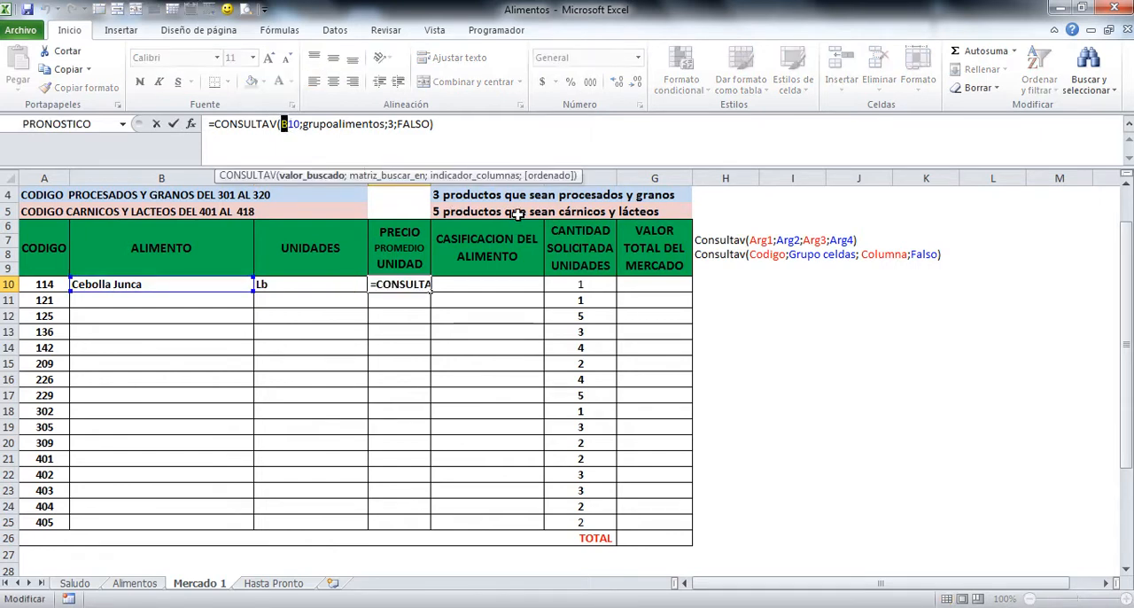
pyautogui.write('a')
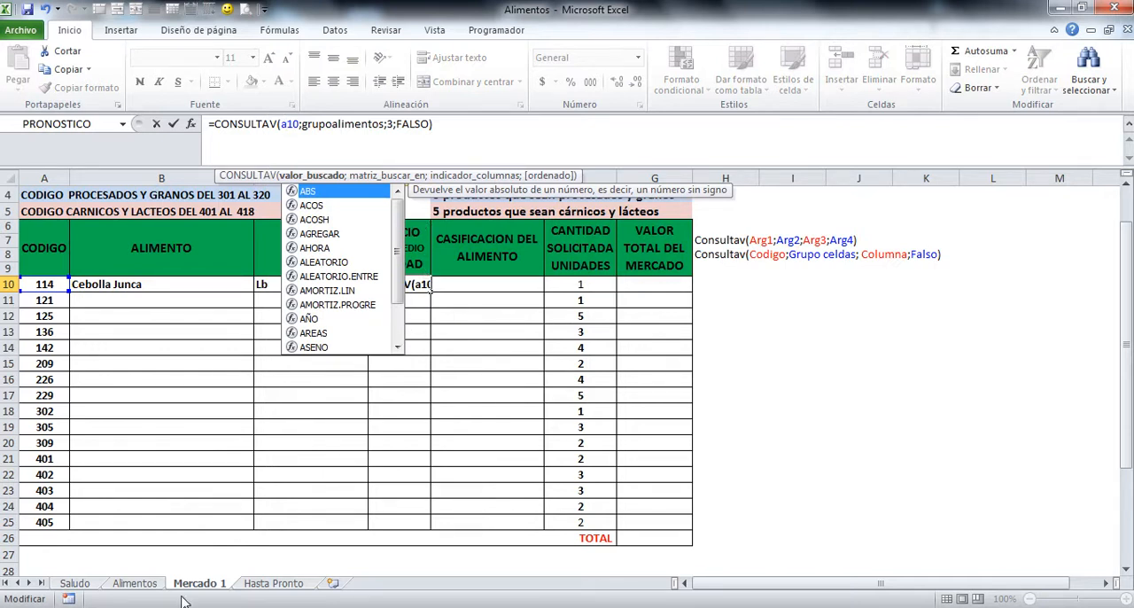
pyautogui.click(387, 124)
pyautogui.doubleClick(389, 124)
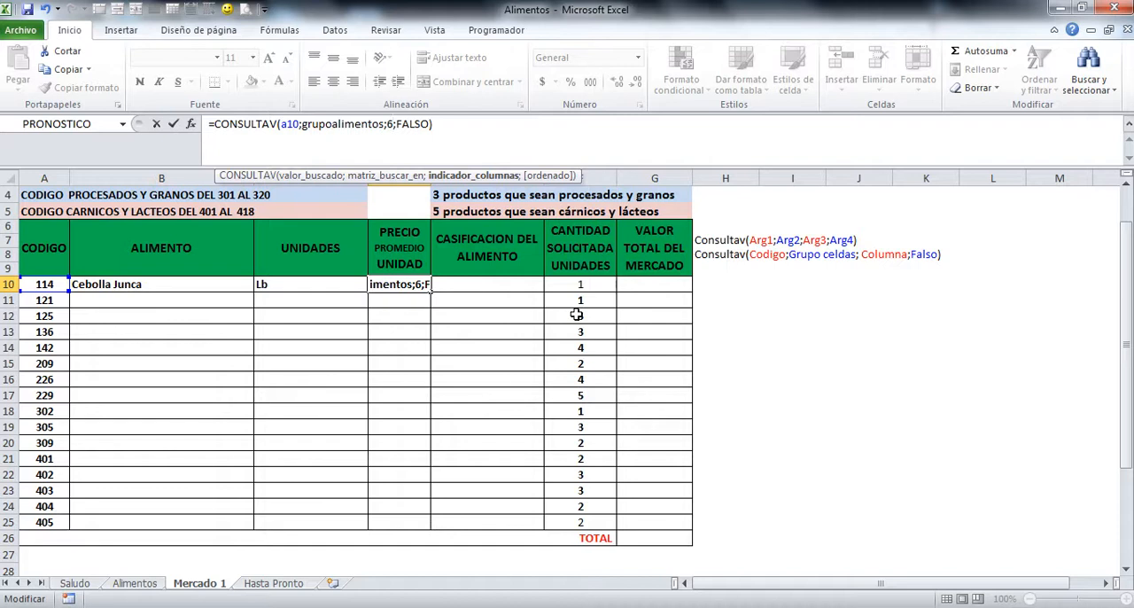
pyautogui.press('Return')
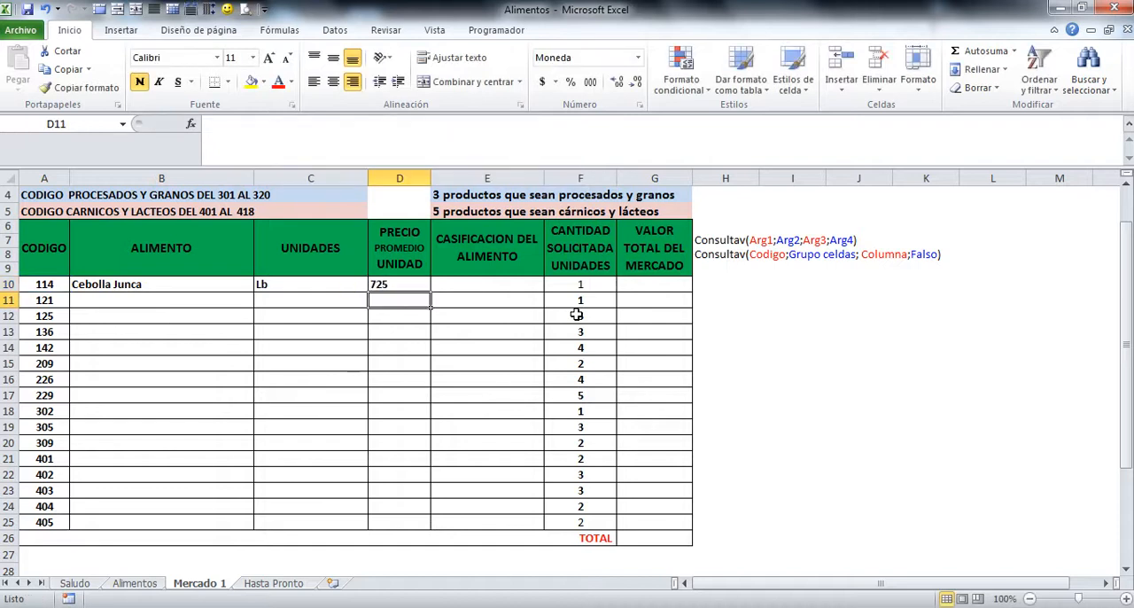
# Step: Apply the accounting currency format to the price in D10 and widen column D slightly
pyautogui.click(398, 286)
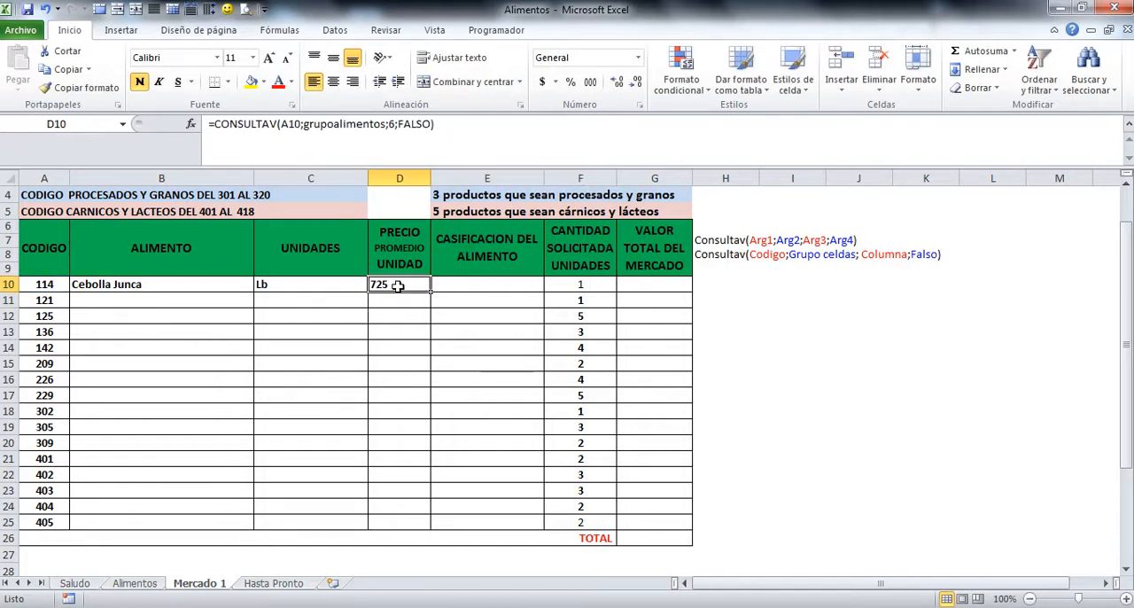
pyautogui.click(542, 83)
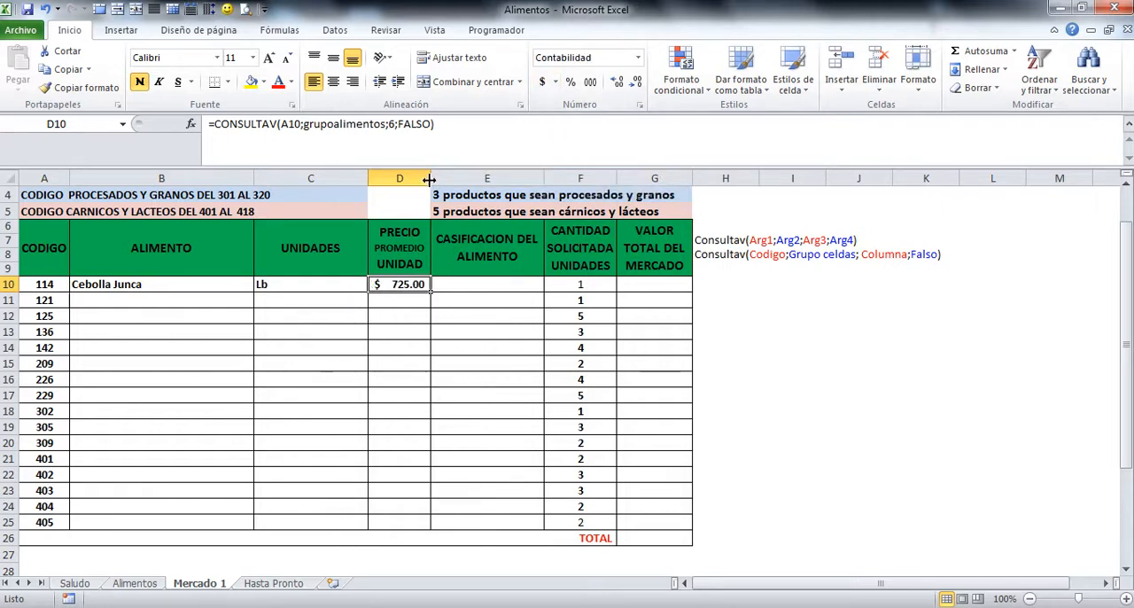
pyautogui.moveTo(428, 179); pyautogui.dragTo(444, 178)
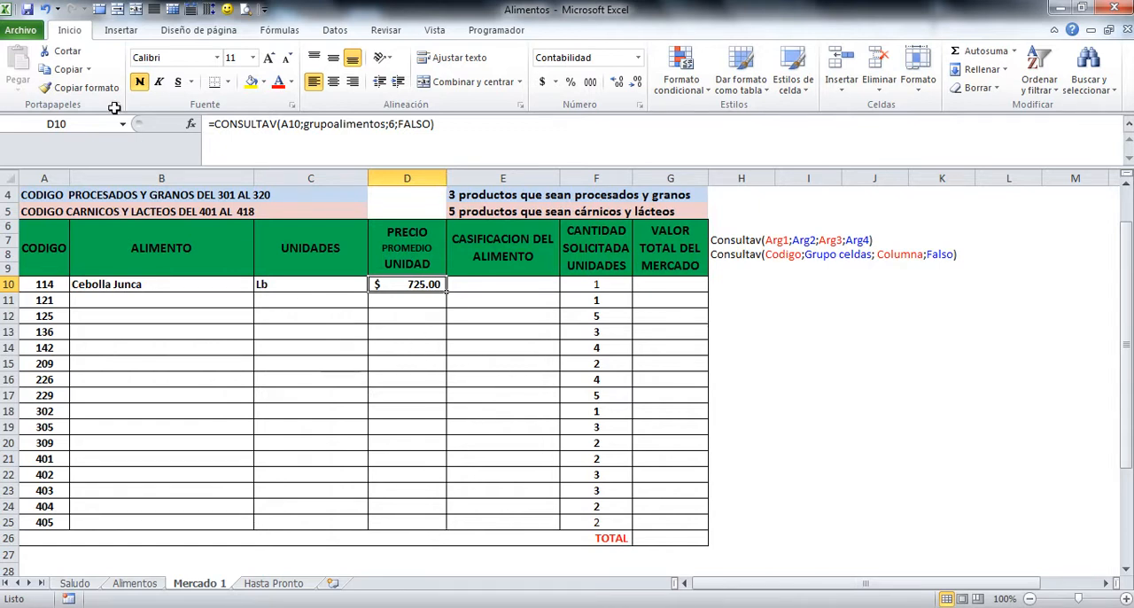
# Step: Copy the CONSULTAV formula from cell D10 into cell E10 of the CASIFICACION DEL ALIMENTO column
pyautogui.click(62, 69)
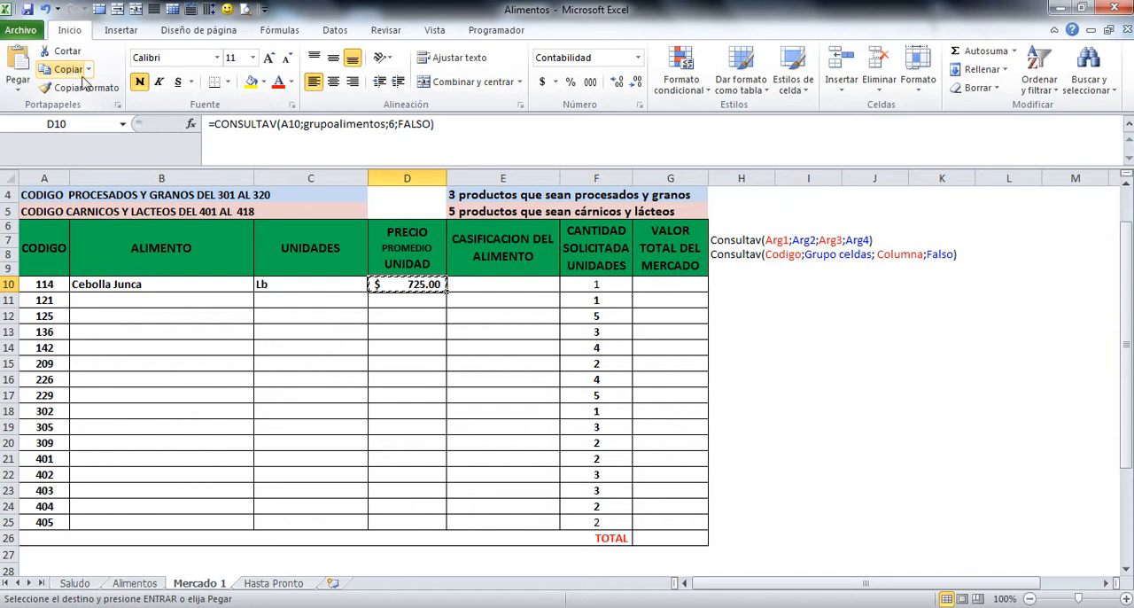
pyautogui.click(502, 275)
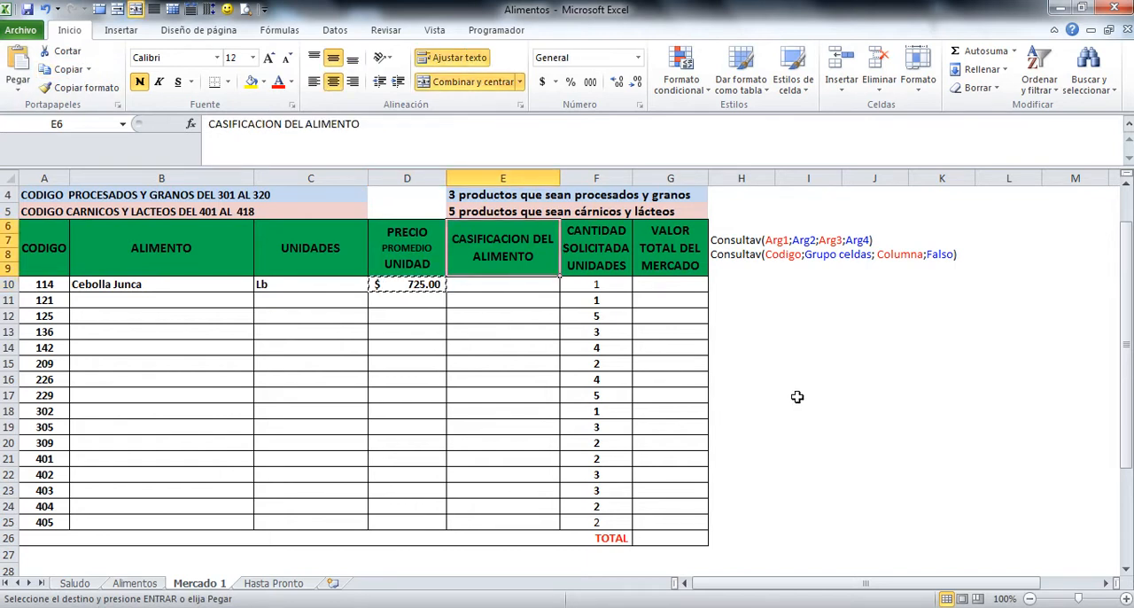
pyautogui.click(476, 283)
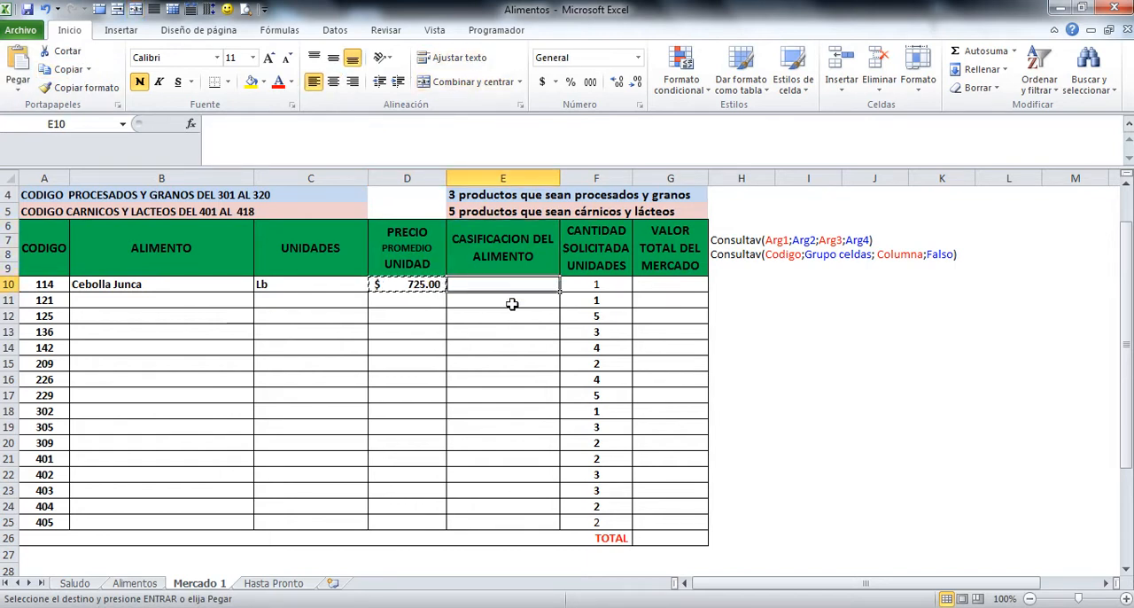
pyautogui.press('Return')
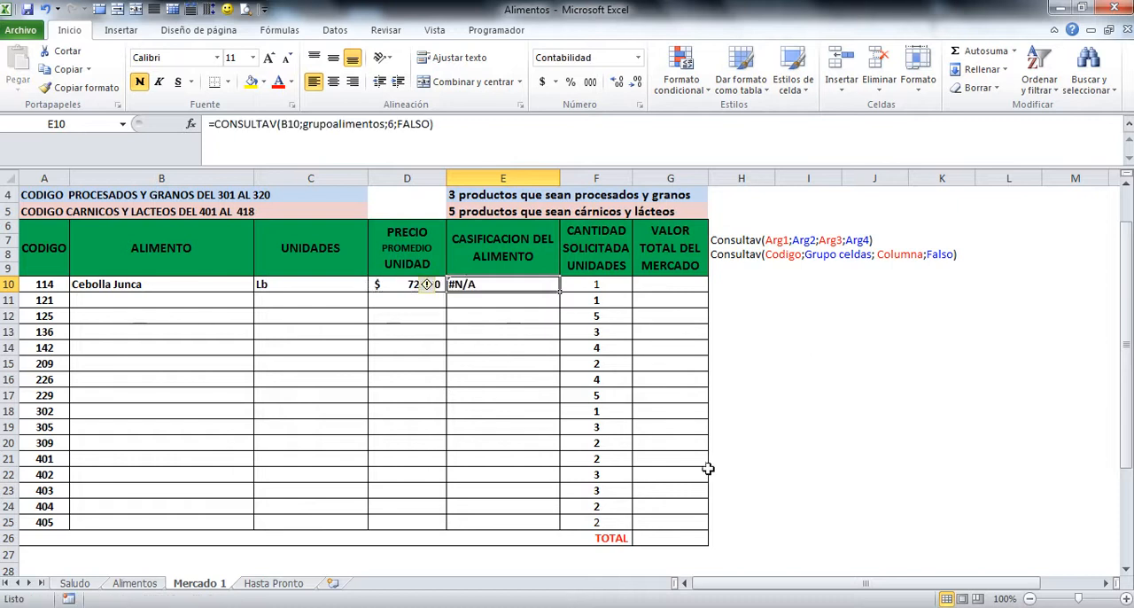
# Step: Edit the CONSULTAV formula in E10 so it looks up A10 and returns the food classification column
pyautogui.click(281, 125)
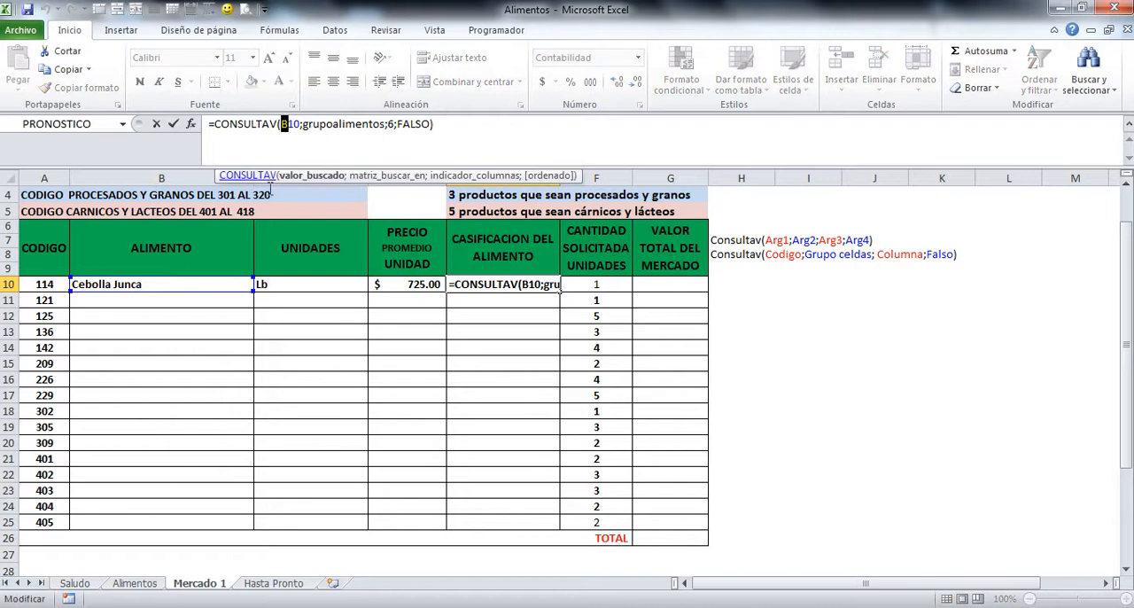
pyautogui.write('a')
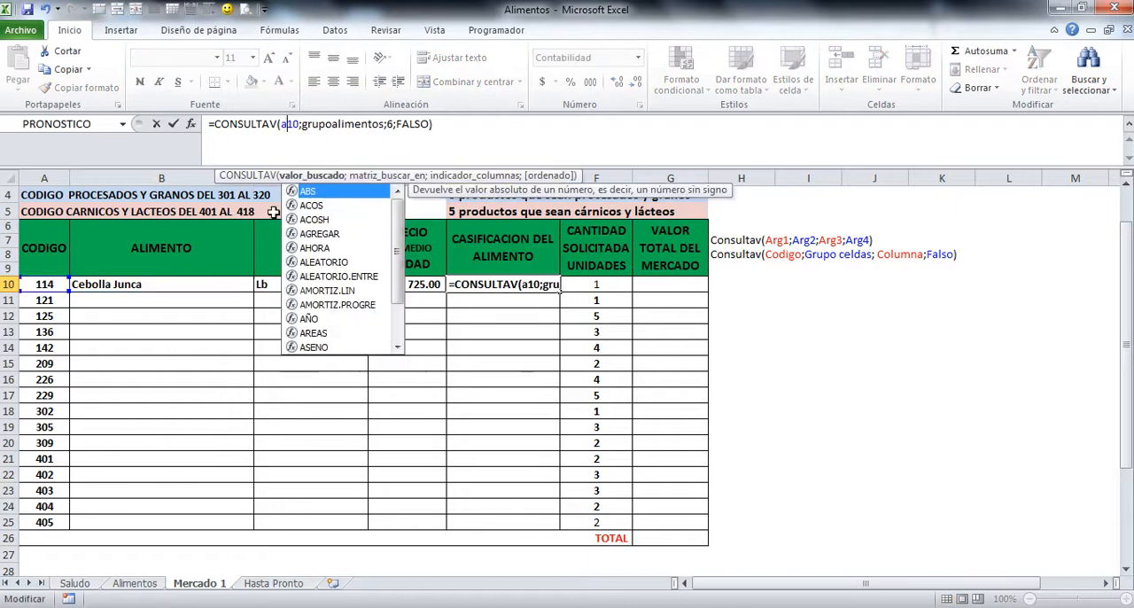
pyautogui.click(389, 124)
pyautogui.doubleClick(389, 124)
pyautogui.write('2')
pyautogui.press('Return')
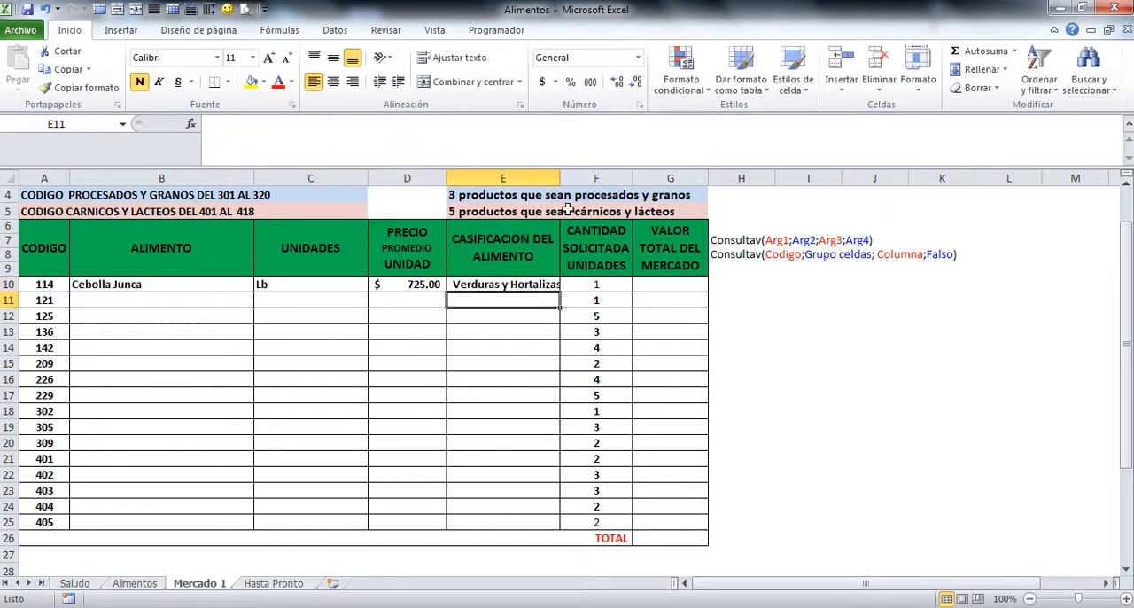
# Step: Widen column E to fit the classification text and fill the formulas in B10:E10 down through row 25
pyautogui.moveTo(560, 177); pyautogui.dragTo(571, 178)
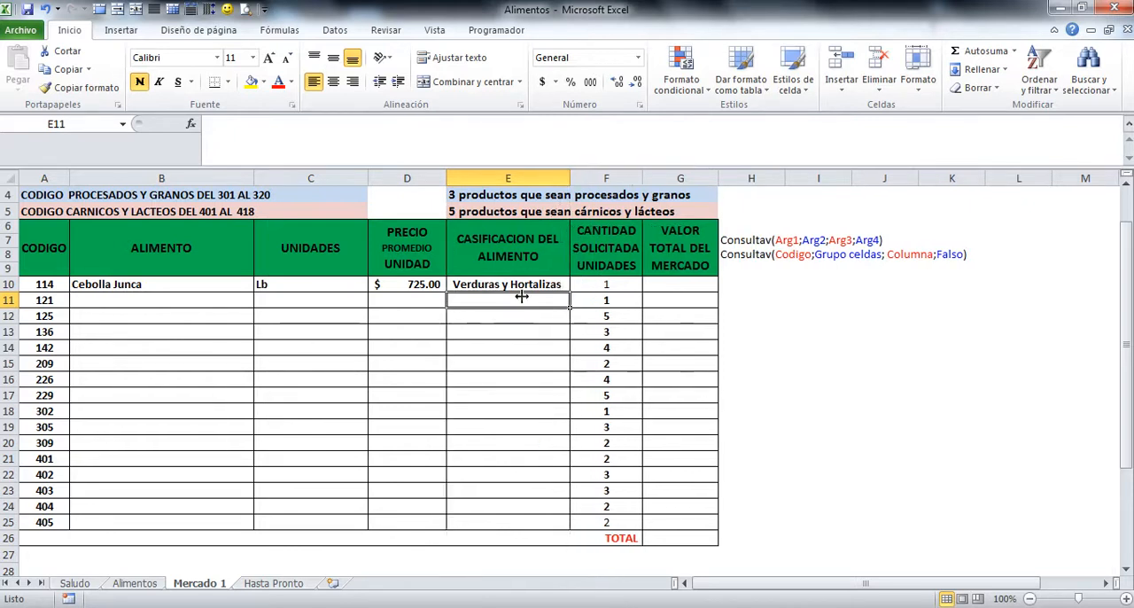
pyautogui.moveTo(103, 284); pyautogui.dragTo(563, 534)
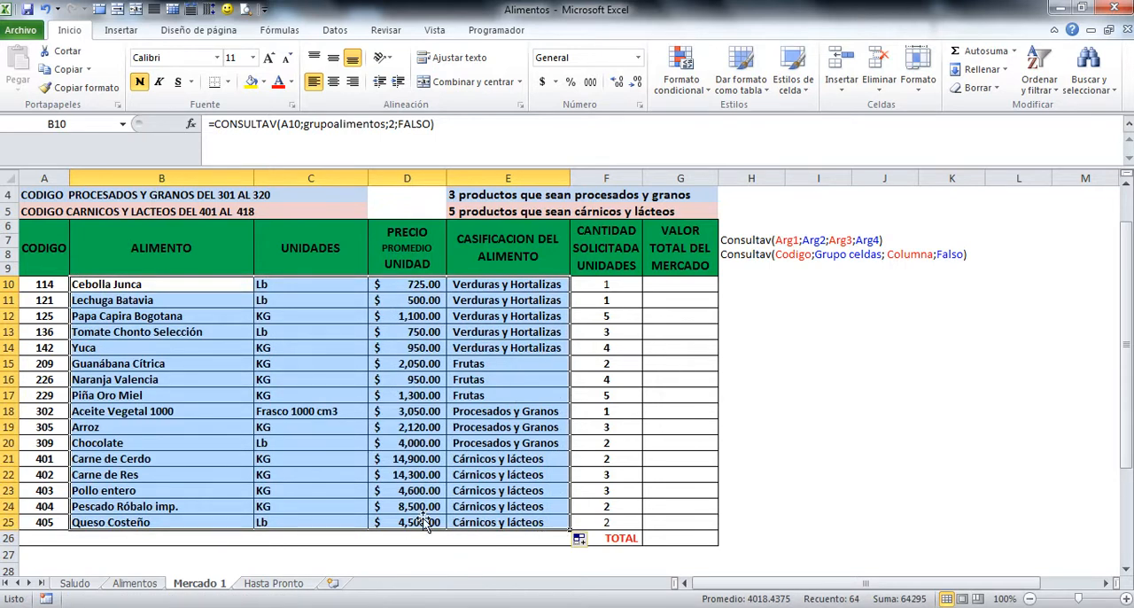
pyautogui.scroll(1, 486, 498)
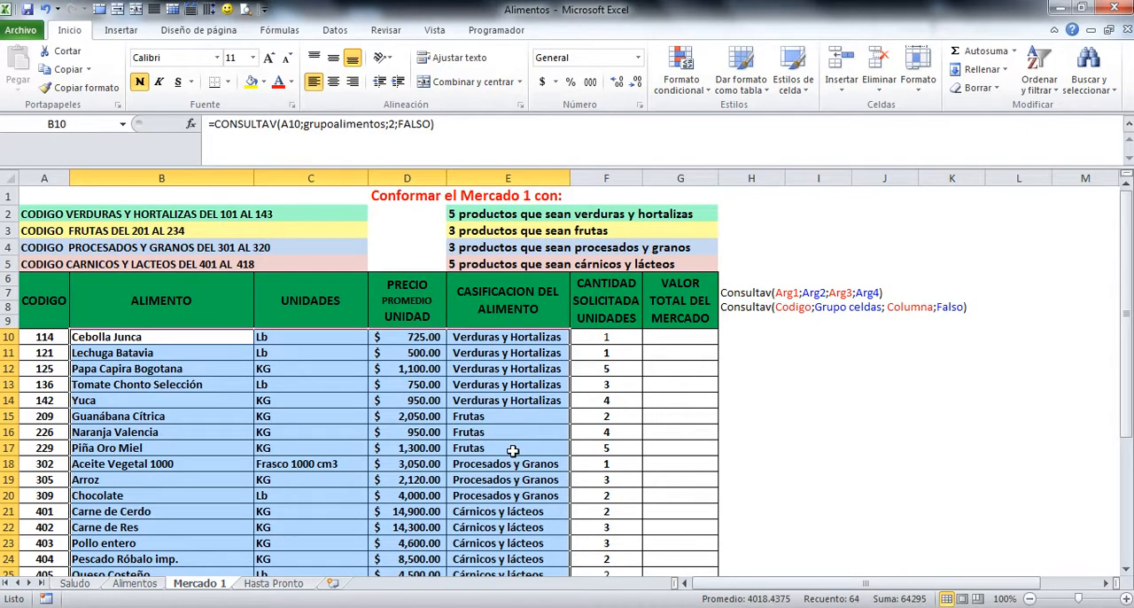
pyautogui.scroll(-1, 500, 487)
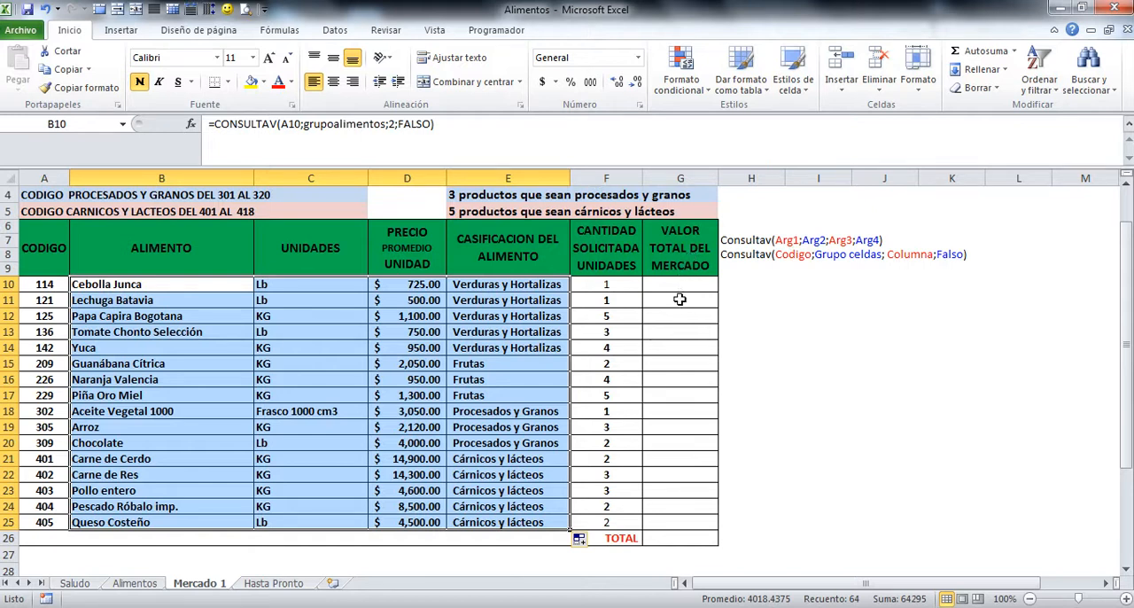
pyautogui.click(672, 537)
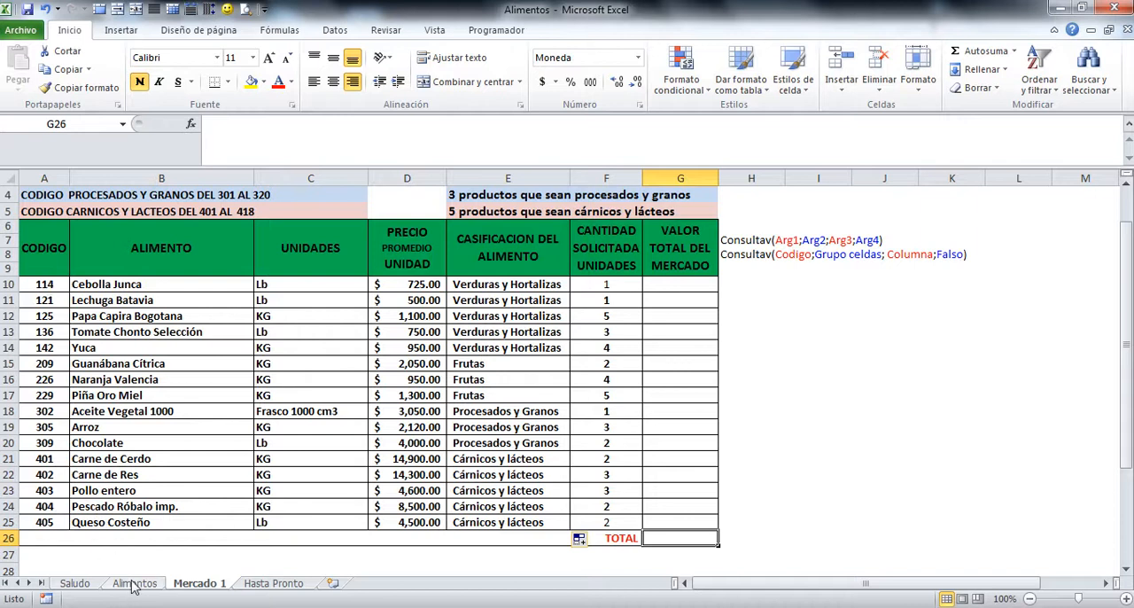
# Step: Test the lookups by entering code 405 in cell A10, and undo that entry
pyautogui.click(39, 286)
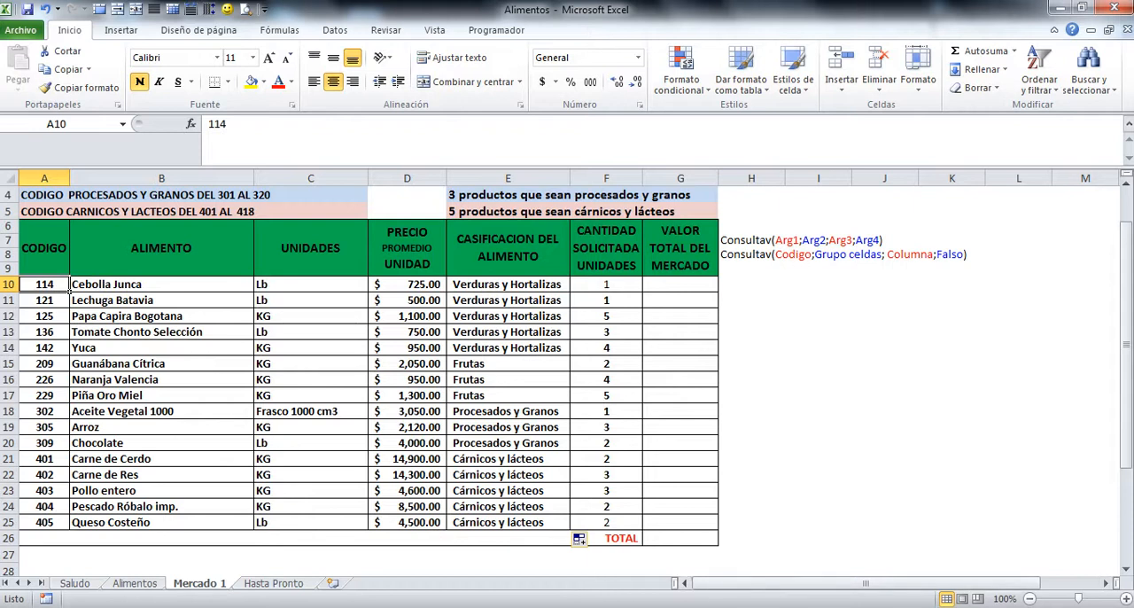
pyautogui.write('405')
pyautogui.press('Return')
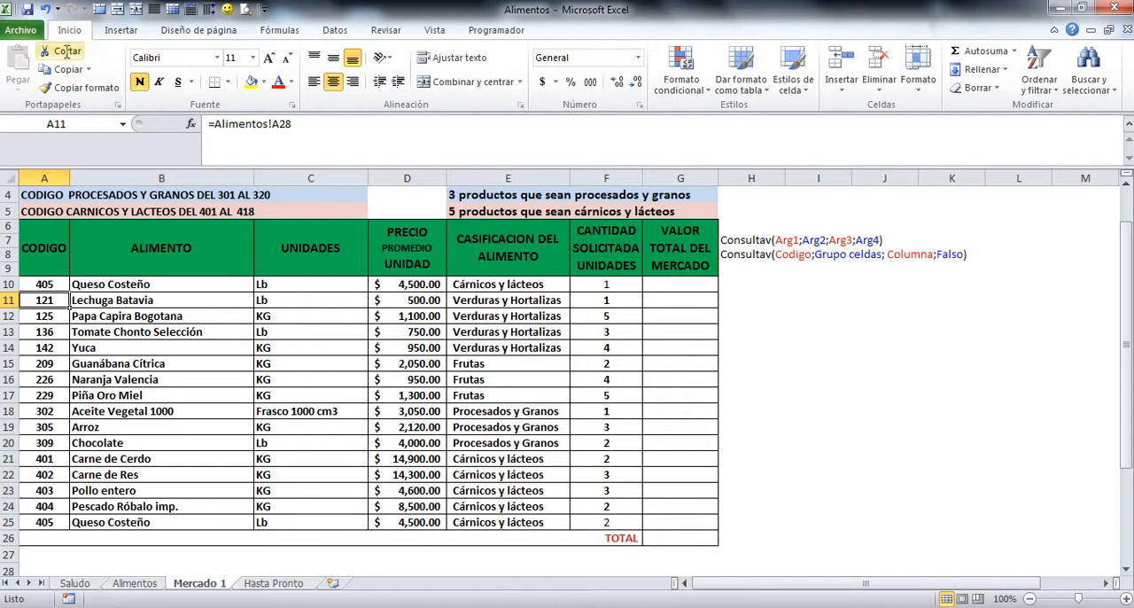
pyautogui.click(47, 11)
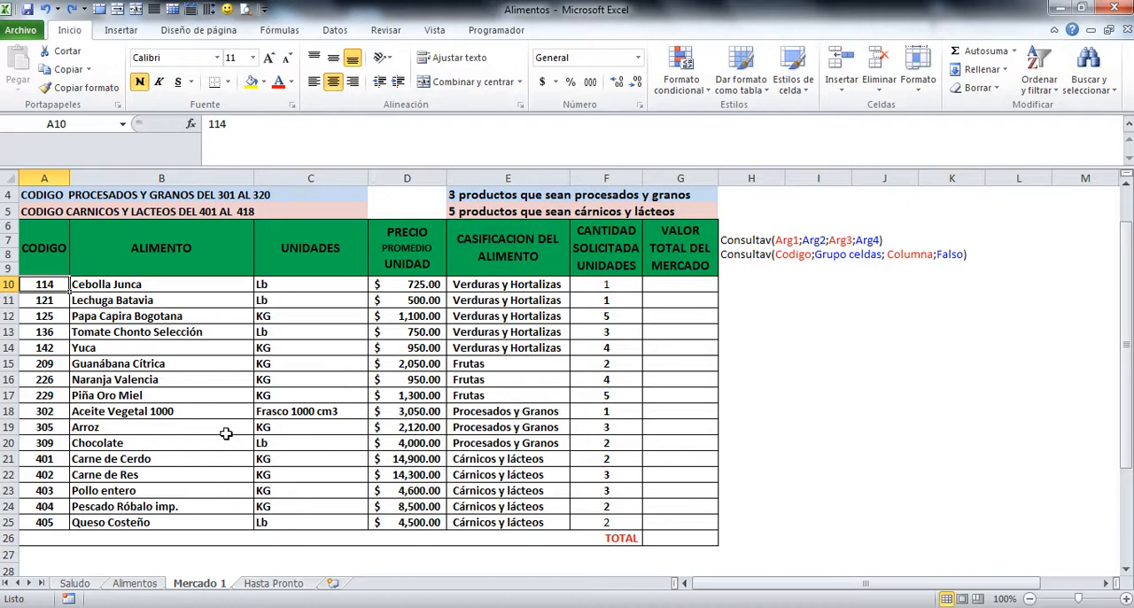
# Step: Open the Hasta Pronto sheet
pyautogui.click(288, 587)
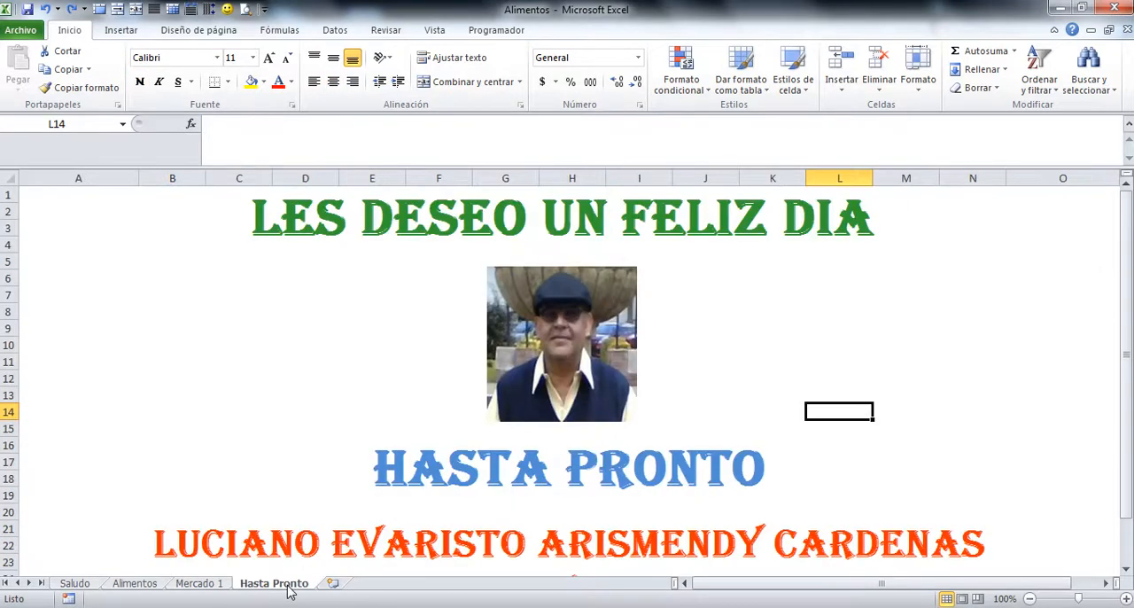